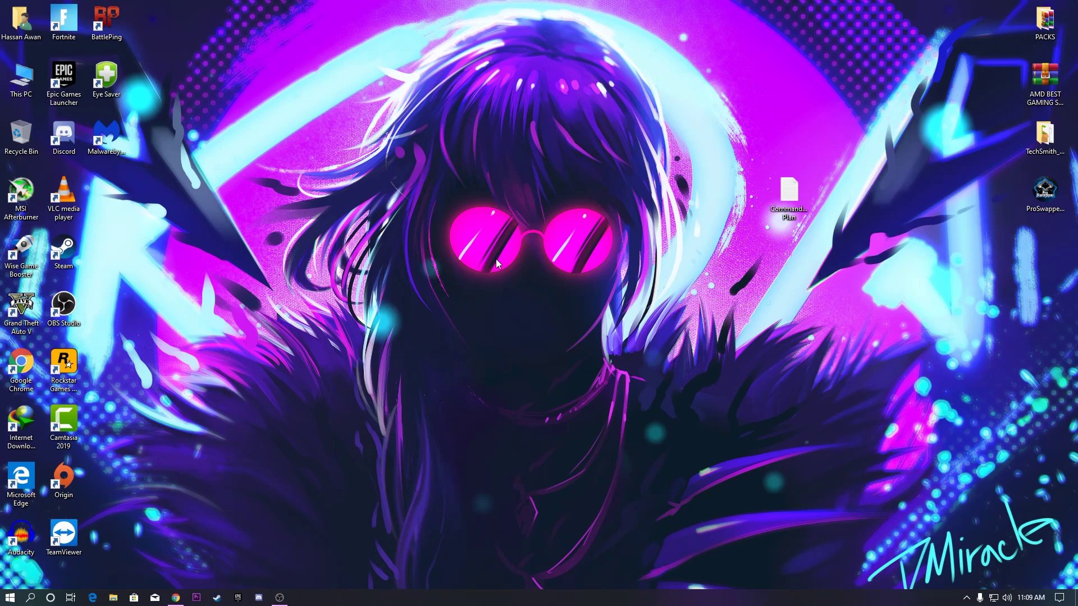
Step: Copy the powercfg -duplicatescheme command from Command-Power Plan.txt and close Notepad
drag(789, 194, 597, 184)
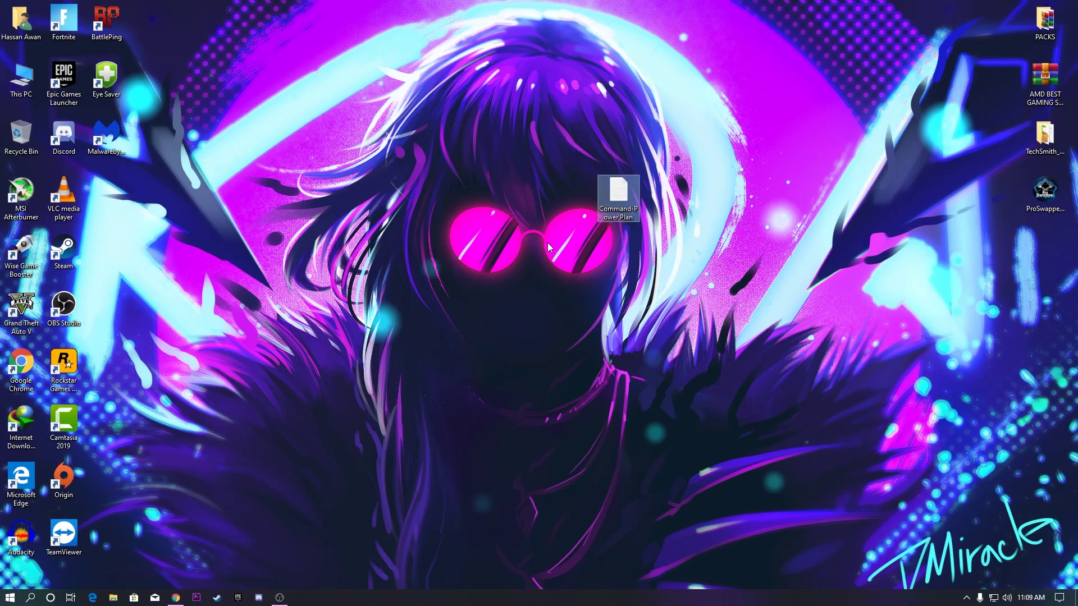
double_click(609, 217)
drag(247, 103, 147, 135)
right_click(172, 138)
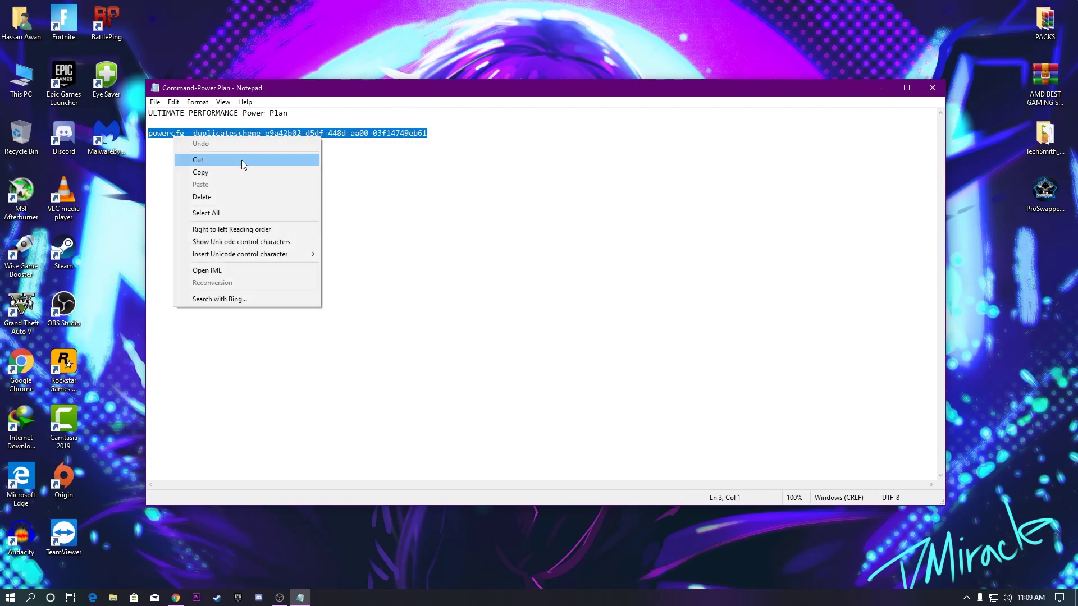
click(211, 174)
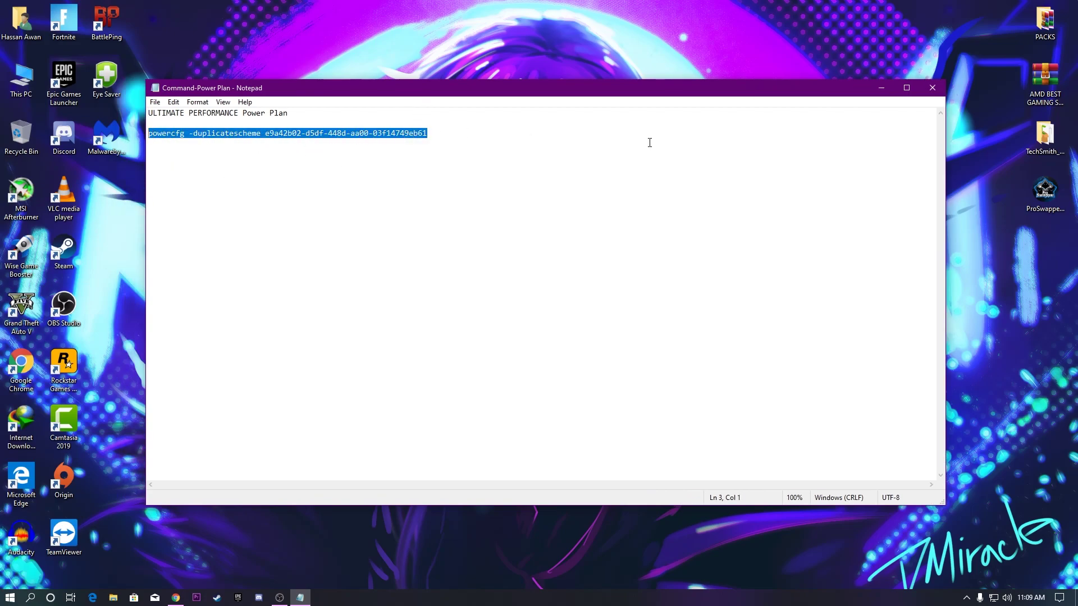
click(932, 88)
click(31, 597)
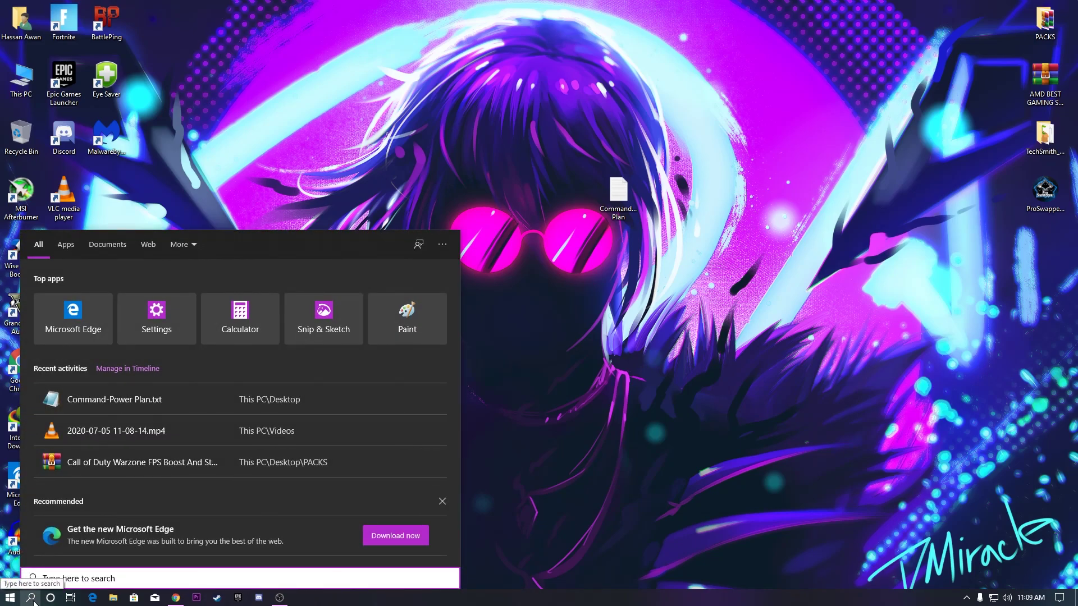
Step: Run the copied powercfg -duplicatescheme command in an administrator Command Prompt to create Ultimate Performance
text(cmd)
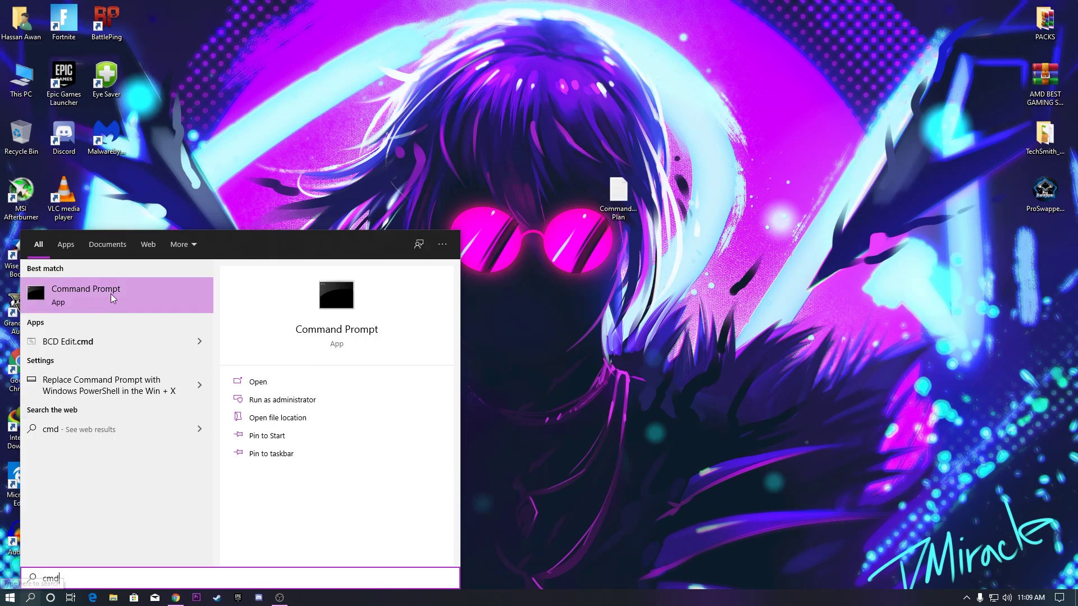
right_click(156, 300)
click(208, 308)
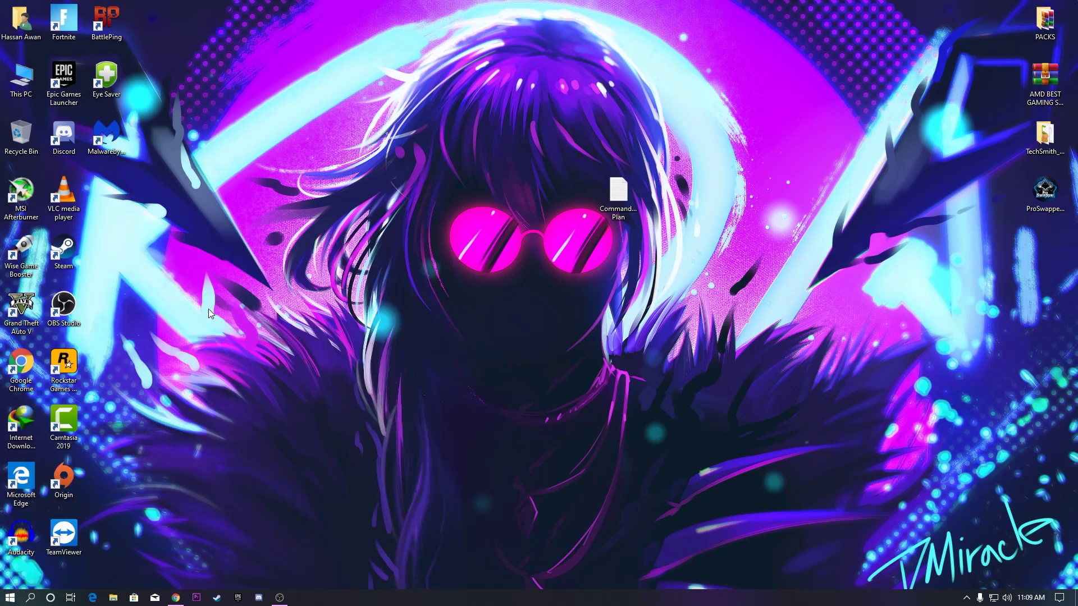
key(ctrl+v)
key(Return)
key(Return)
drag(378, 176, 468, 176)
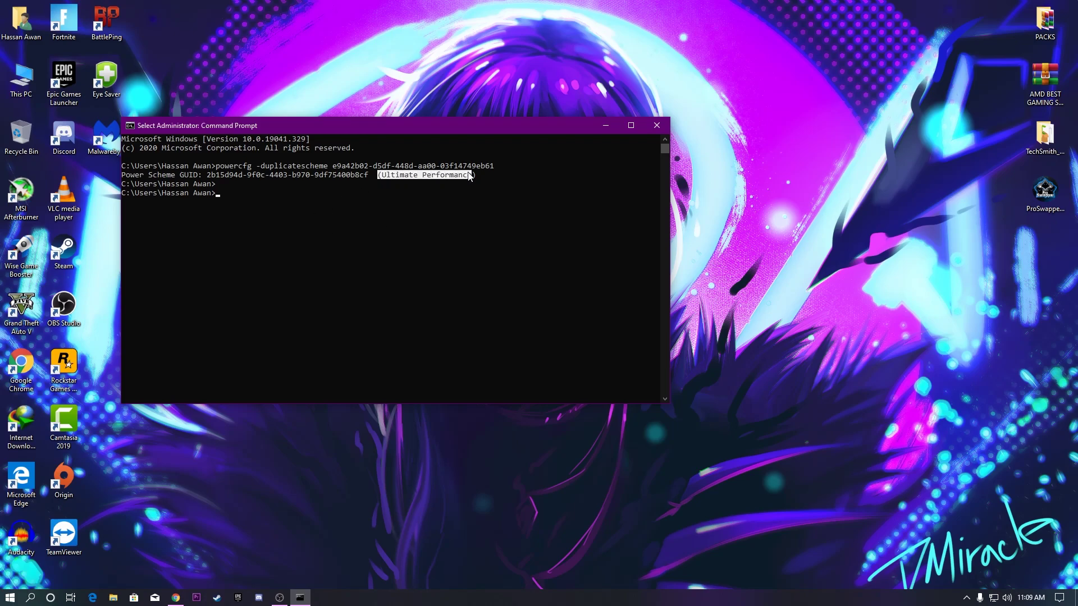
click(656, 127)
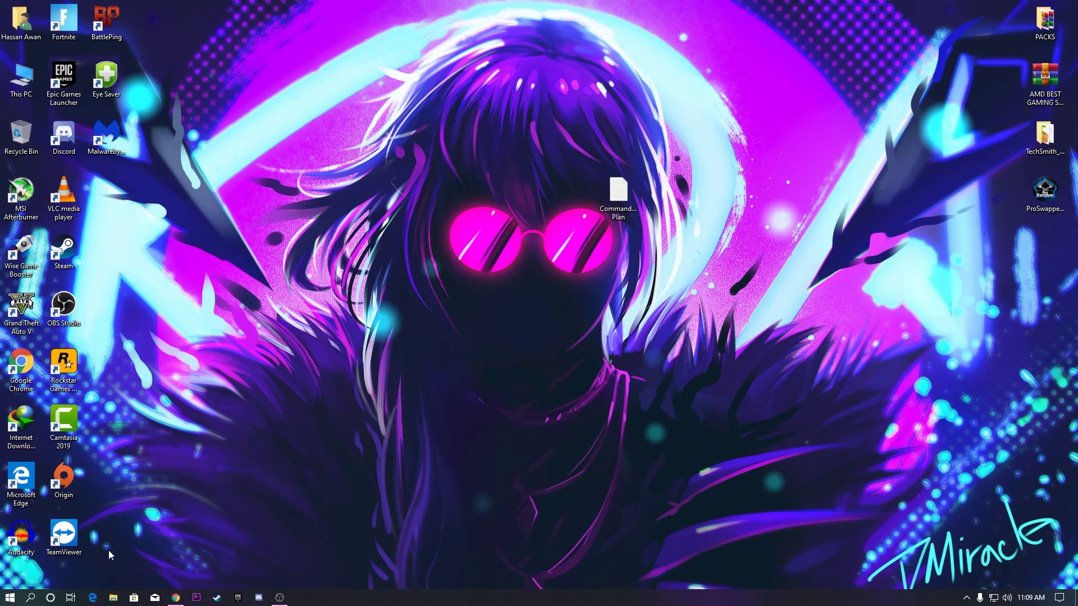
Step: Switch the active power plan from Bitsum Highest Performance to Ultimate Performance in Power Options
click(29, 597)
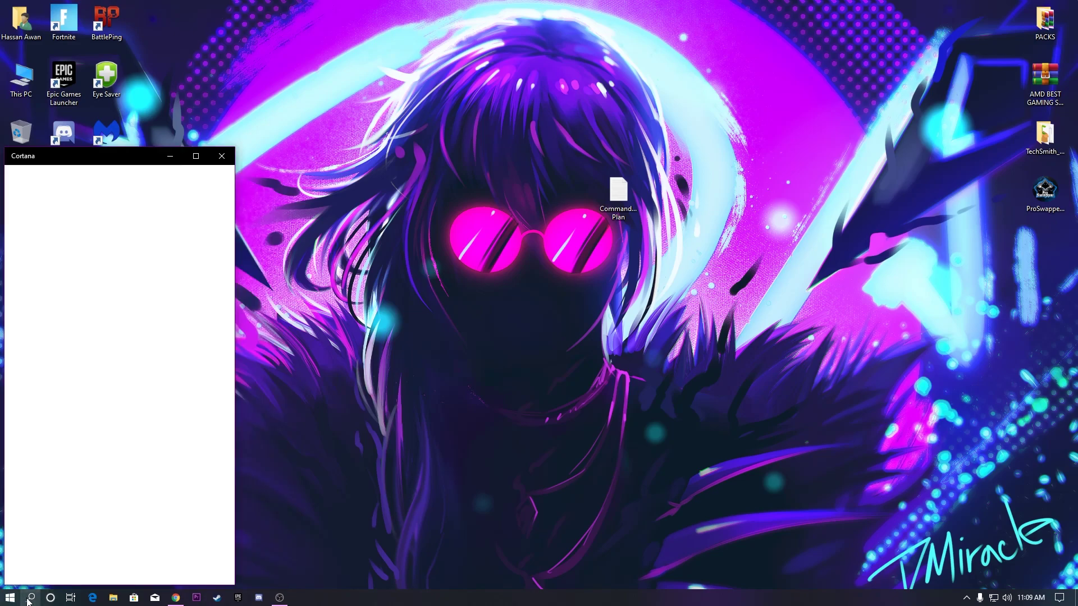
click(30, 598)
text(co)
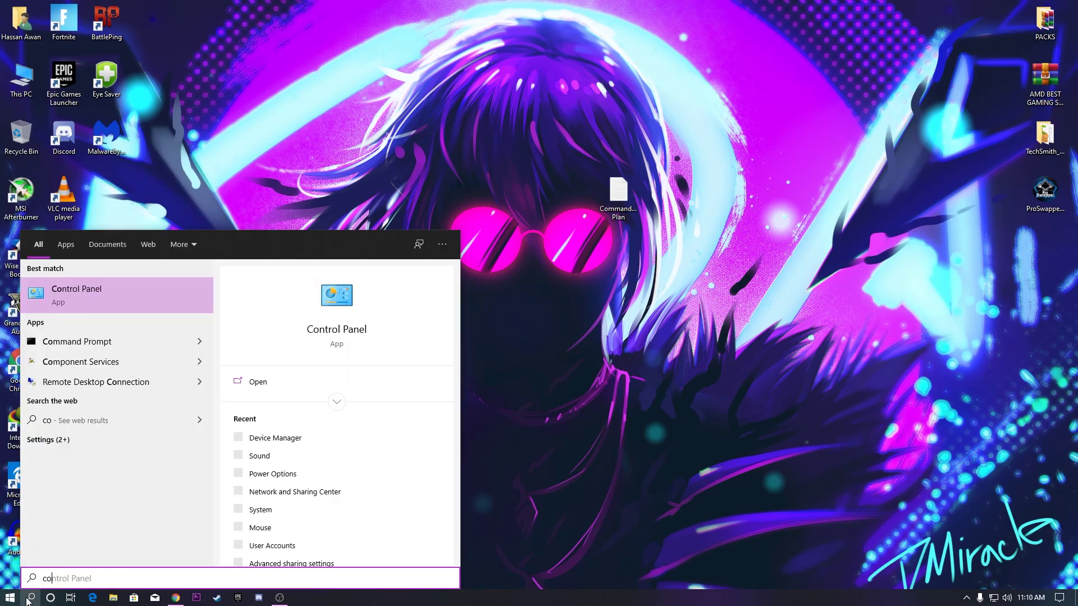
click(76, 288)
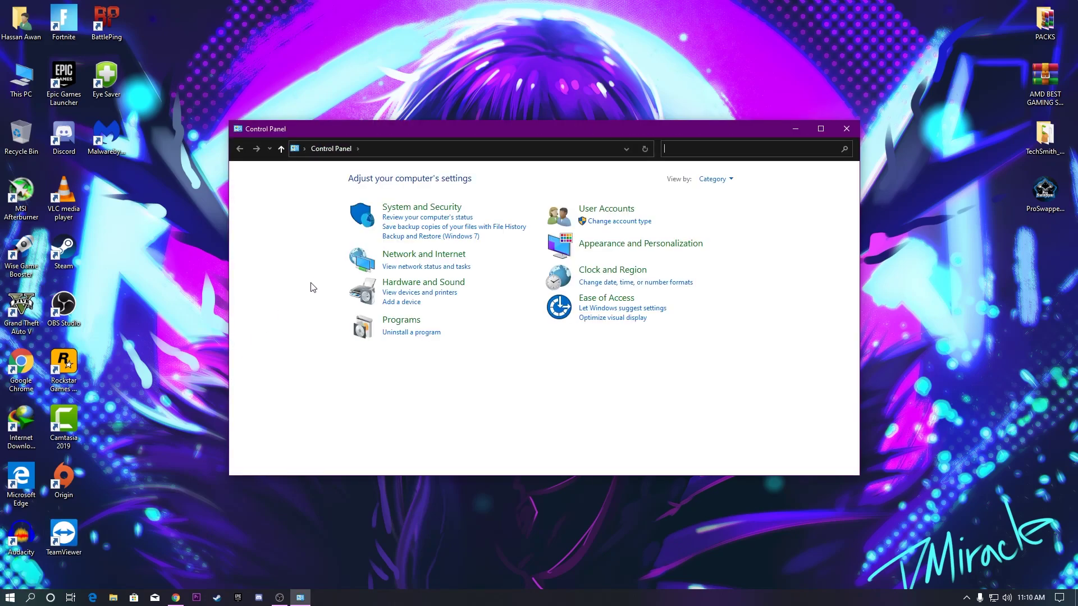
click(416, 207)
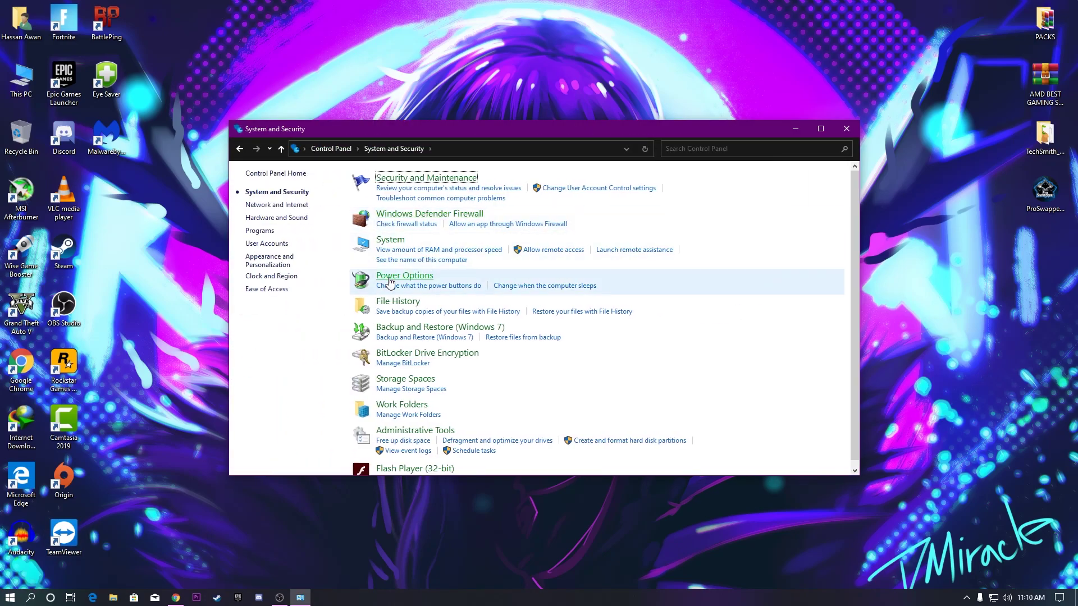
click(390, 277)
scroll(409, 326, down, 1)
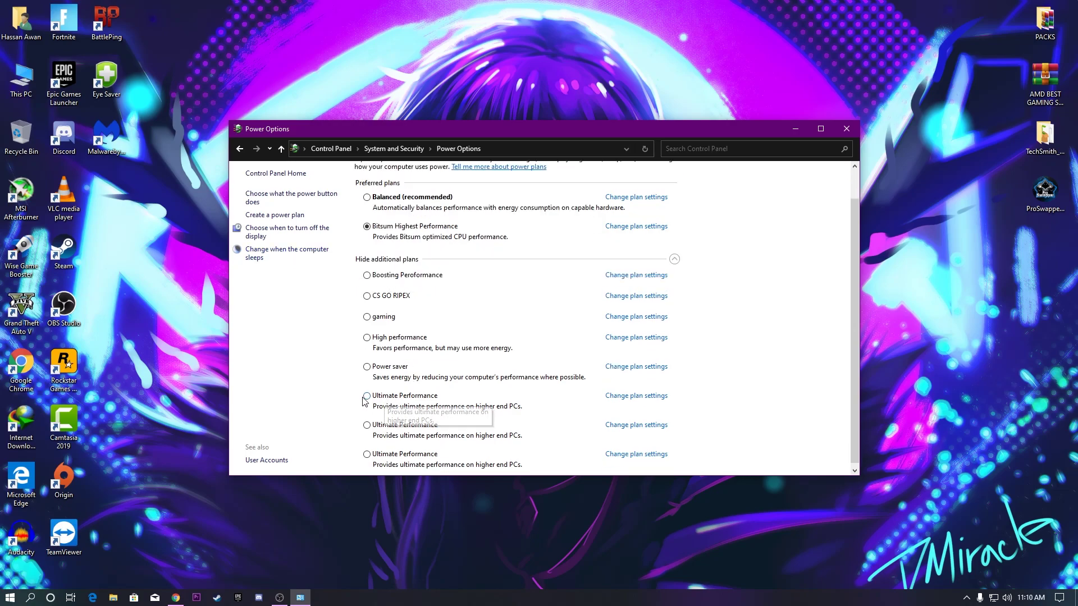
click(372, 397)
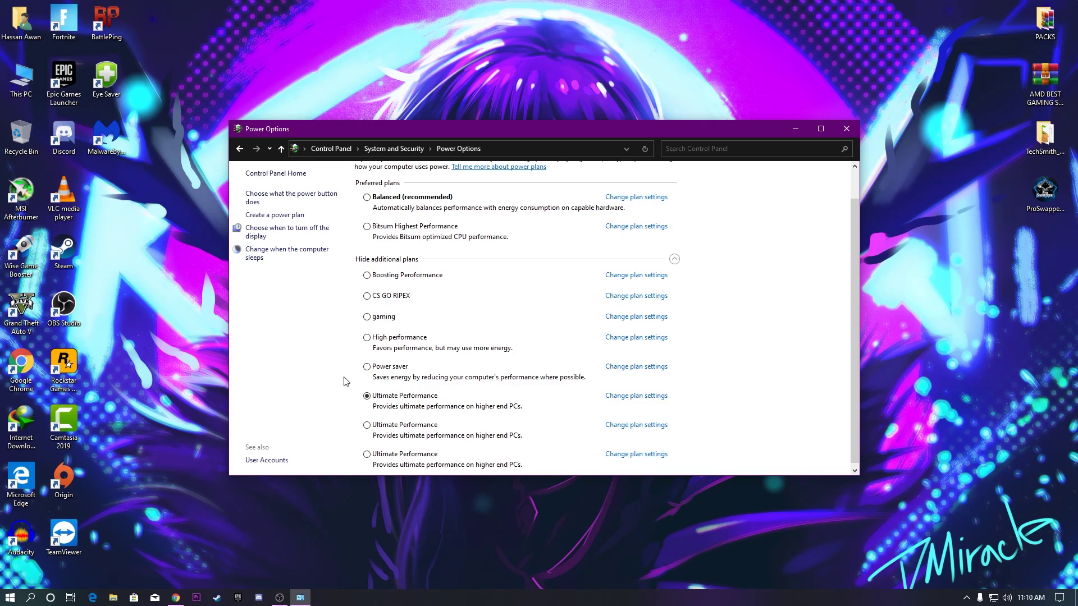
click(845, 129)
Step: Go from the desktop's Display settings to the Graphics settings page
right_click(365, 220)
click(424, 331)
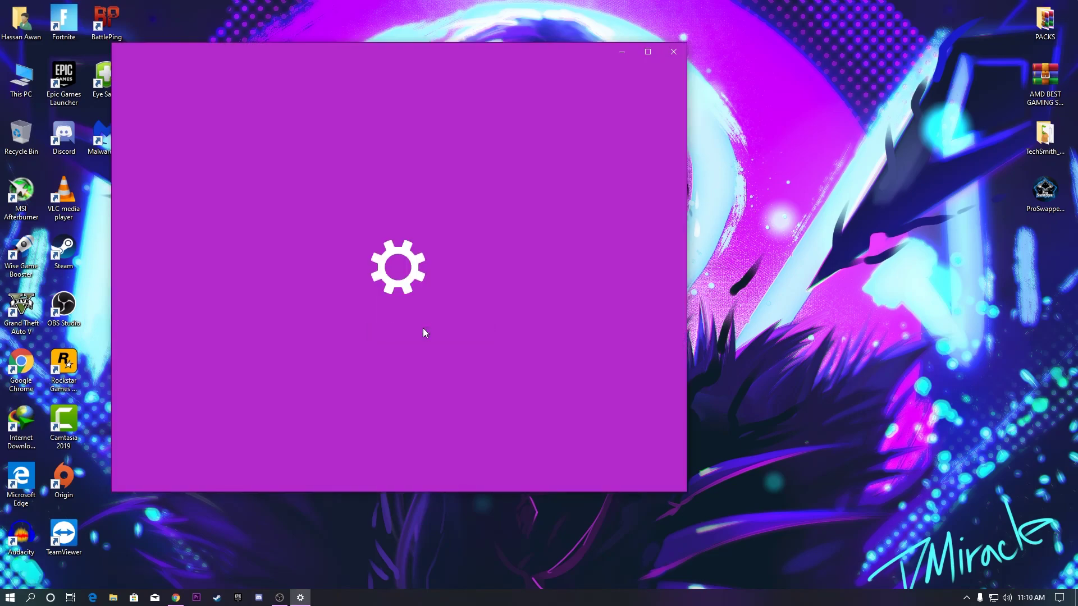
scroll(382, 336, down, 5)
scroll(381, 337, down, 2)
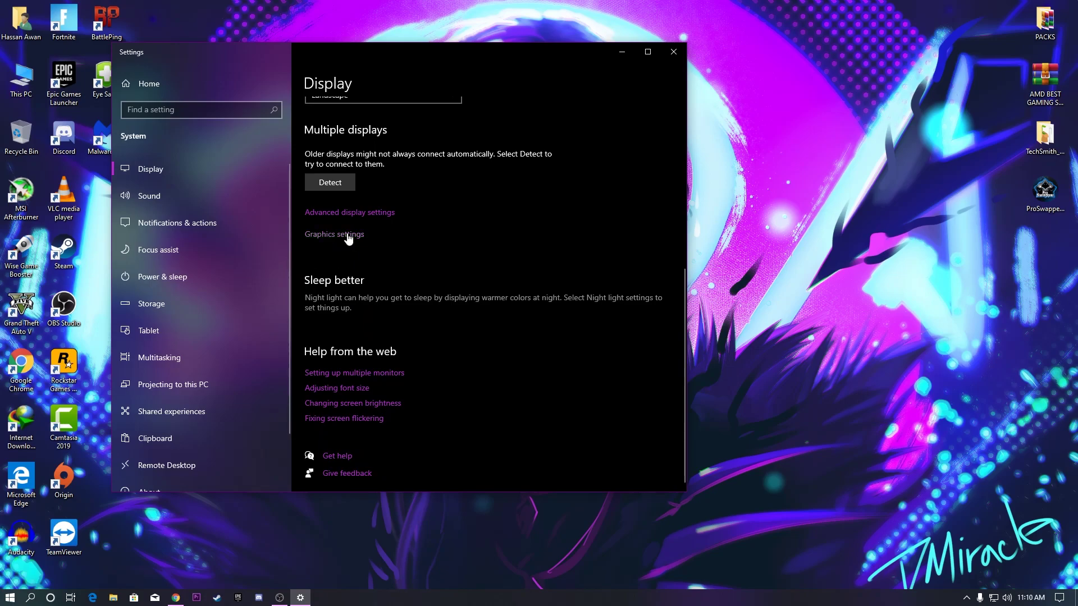
click(348, 235)
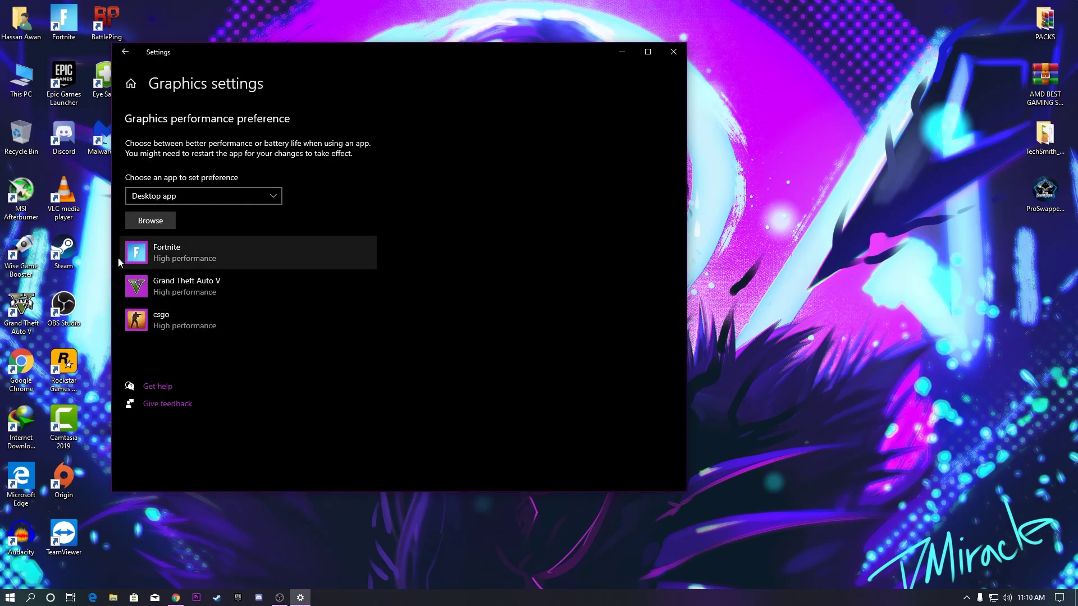
Step: Browse to the Epic Games folder on Local Disk (F:) in the app picker
click(151, 221)
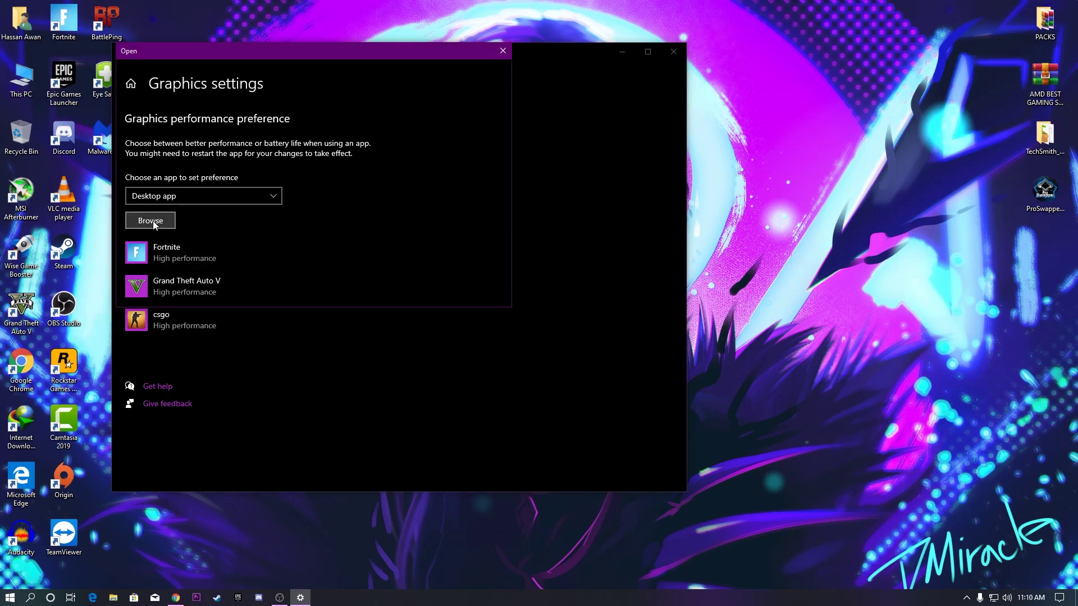
drag(287, 49, 443, 65)
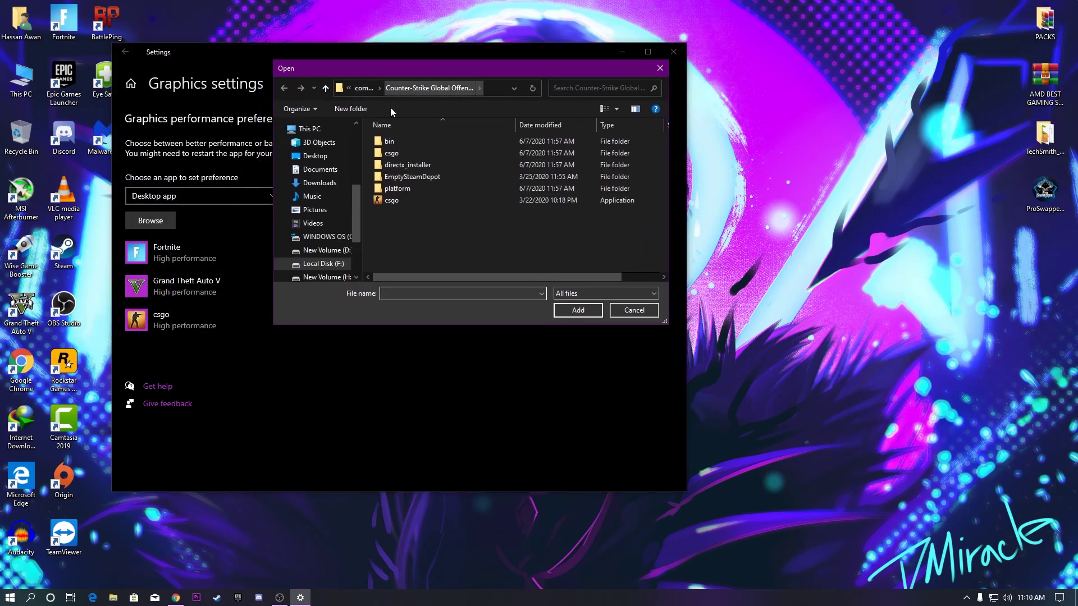
scroll(321, 237, down, 1)
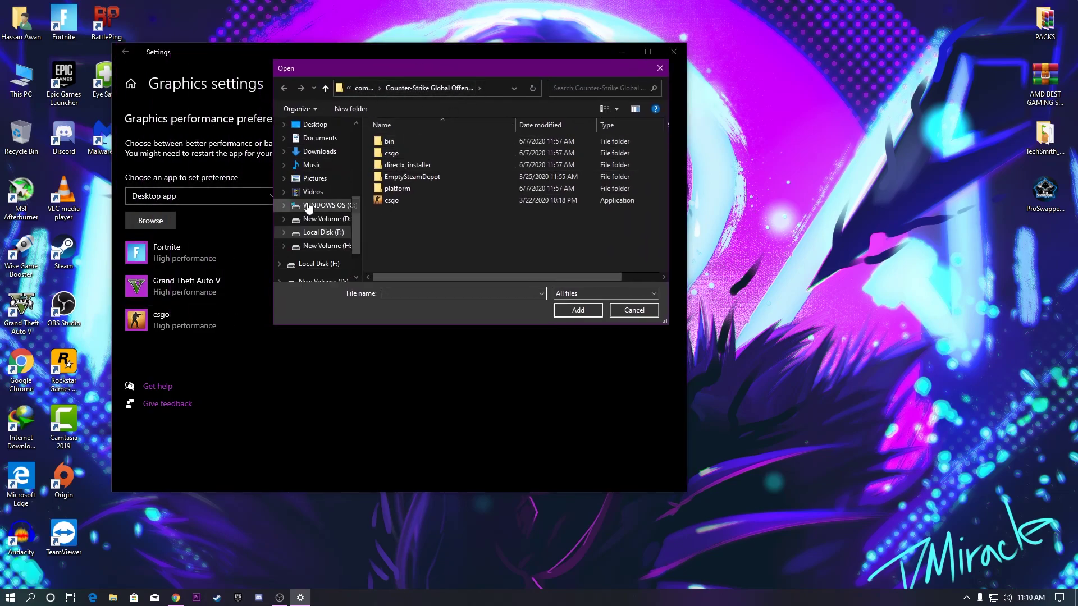
click(322, 233)
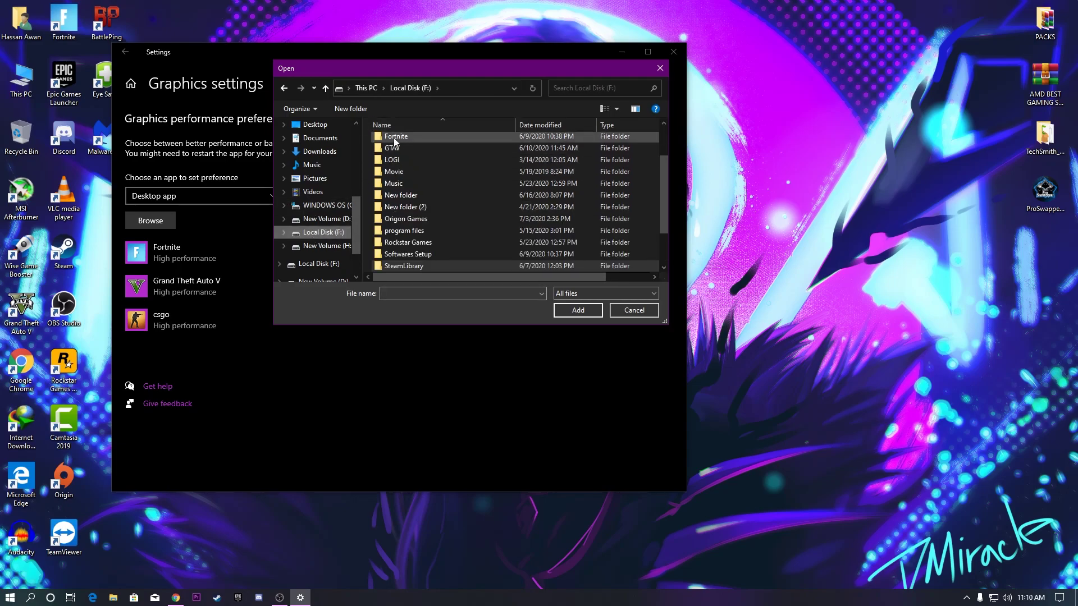
double_click(429, 194)
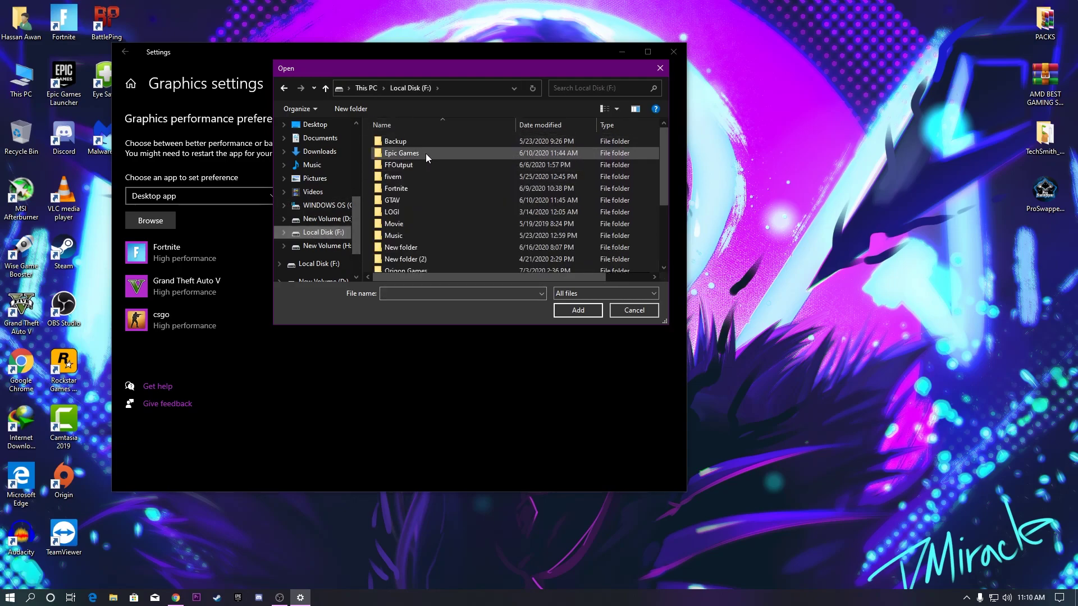
double_click(425, 154)
key(alt+Left)
Step: Add FortniteClient-Win64-Shipping.exe from Fortnite\FortniteGame\Binaries\Win64 to the graphics app list
double_click(420, 140)
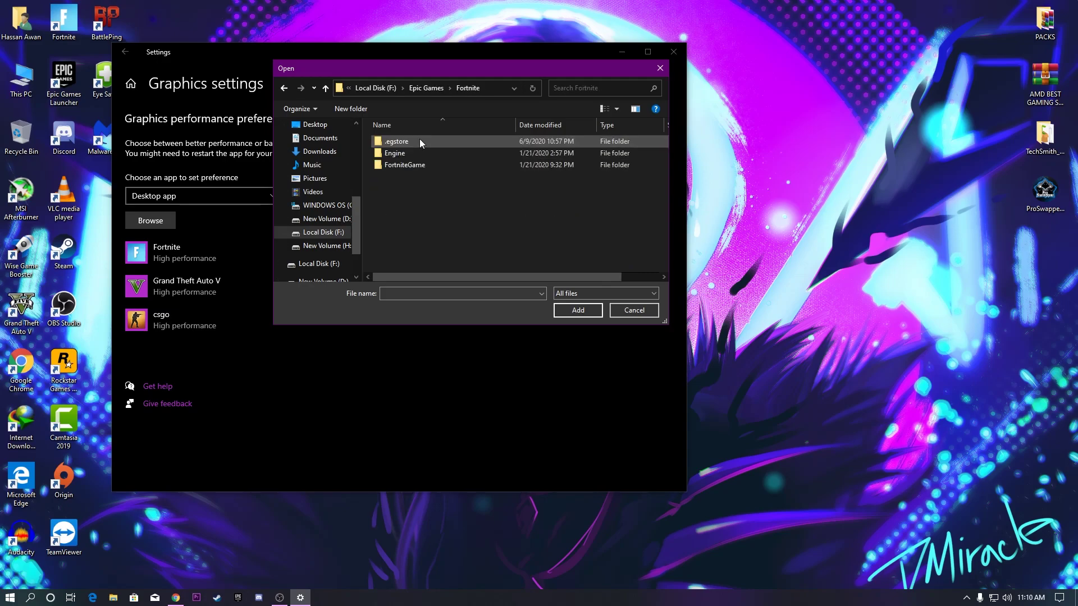
double_click(417, 167)
double_click(438, 142)
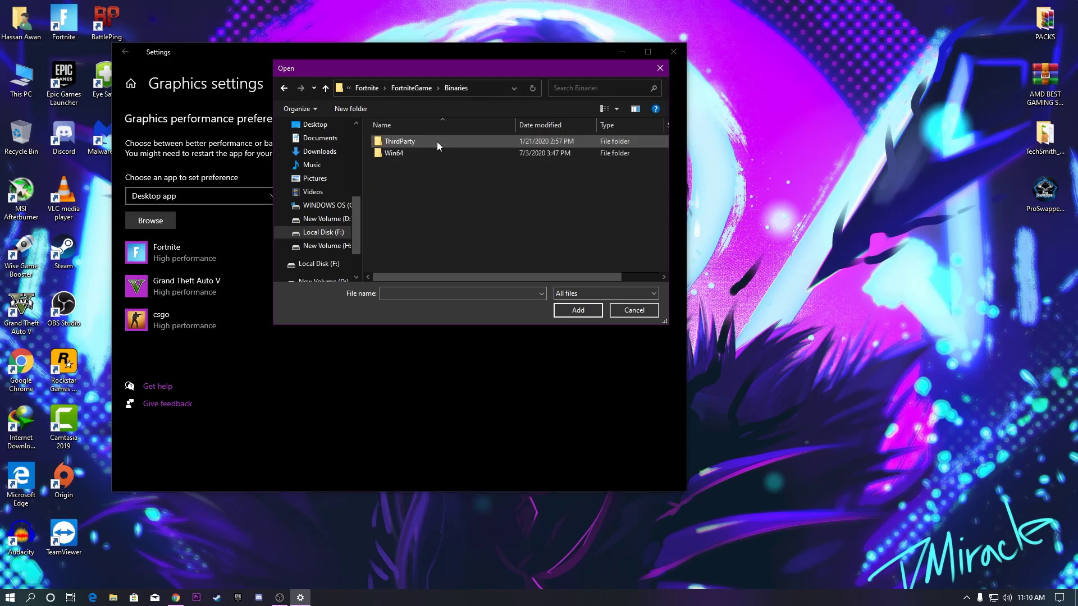
double_click(421, 154)
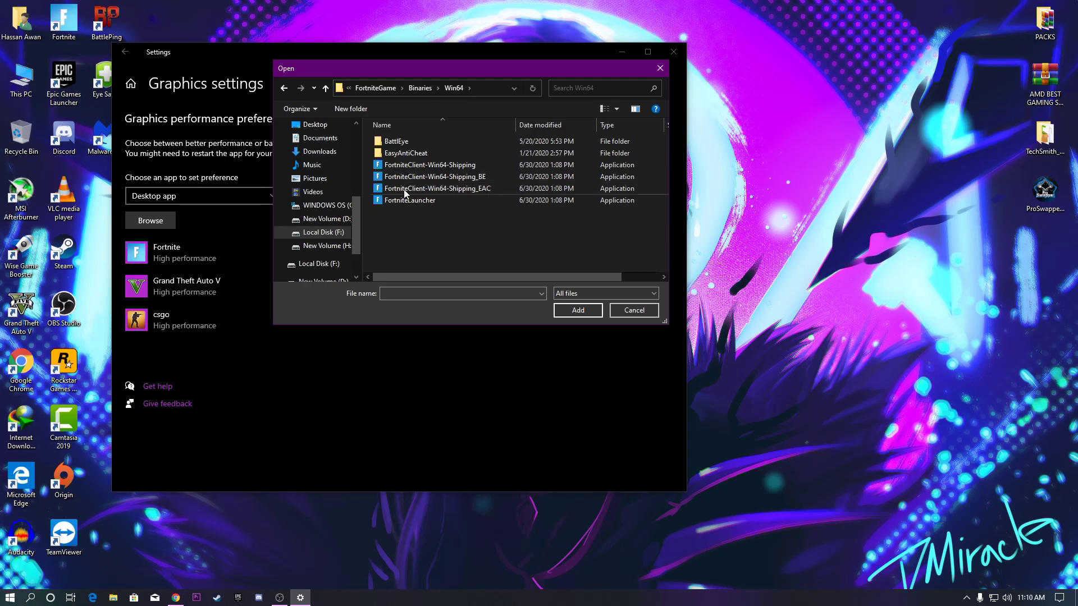
click(443, 164)
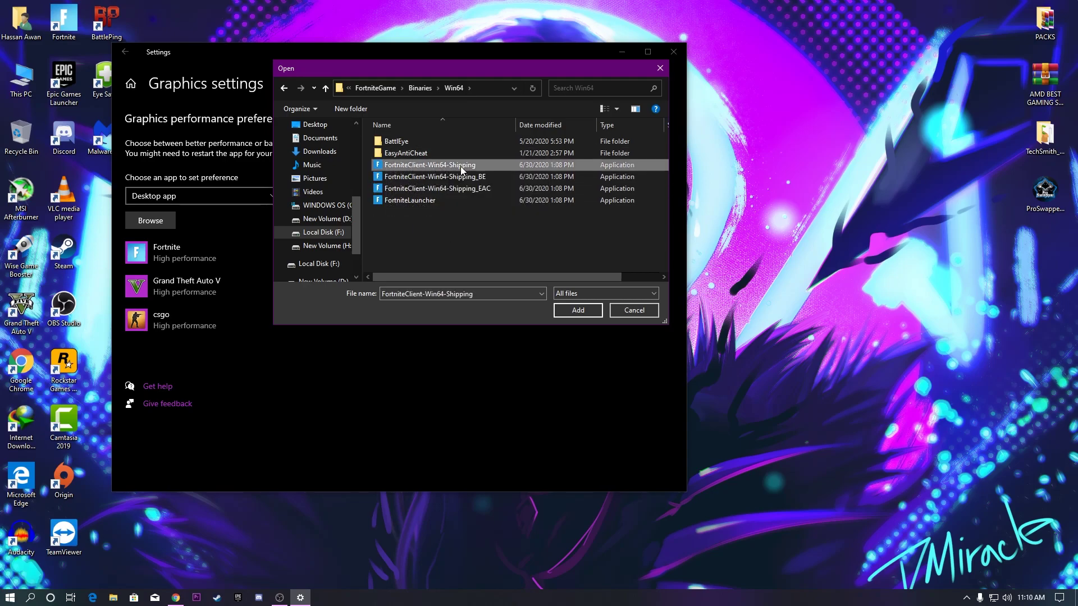
click(573, 309)
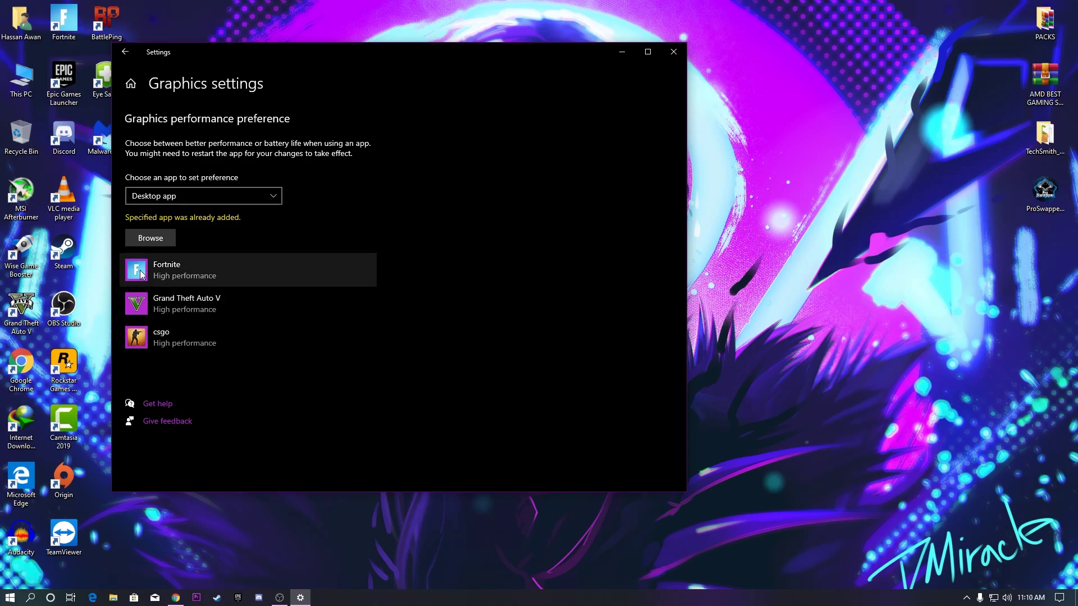
Step: Save High performance as Fortnite's graphics preference and close Settings
click(168, 275)
click(296, 326)
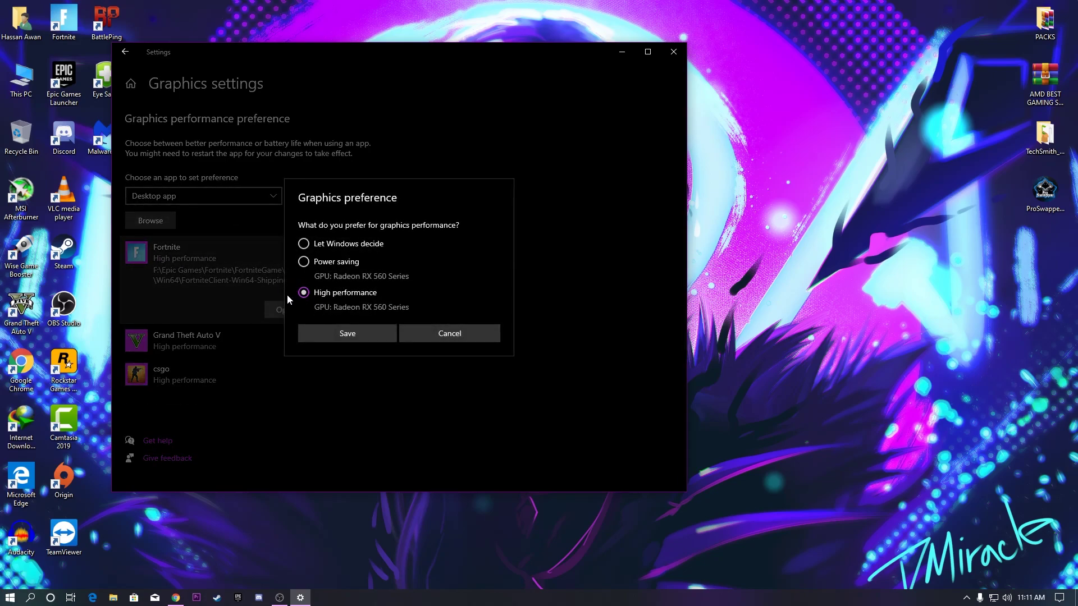
click(334, 334)
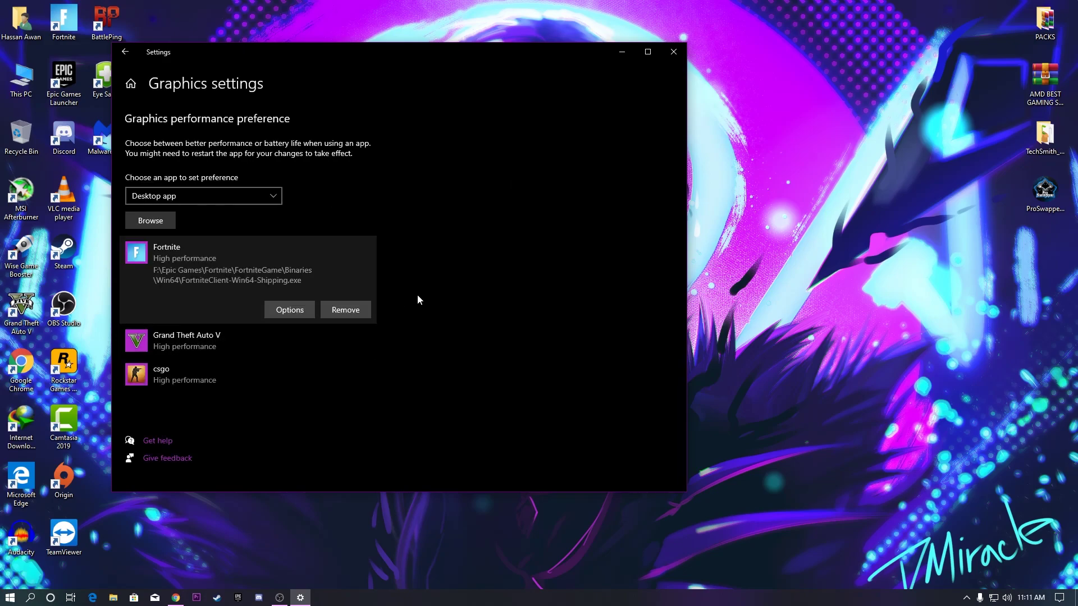
click(674, 52)
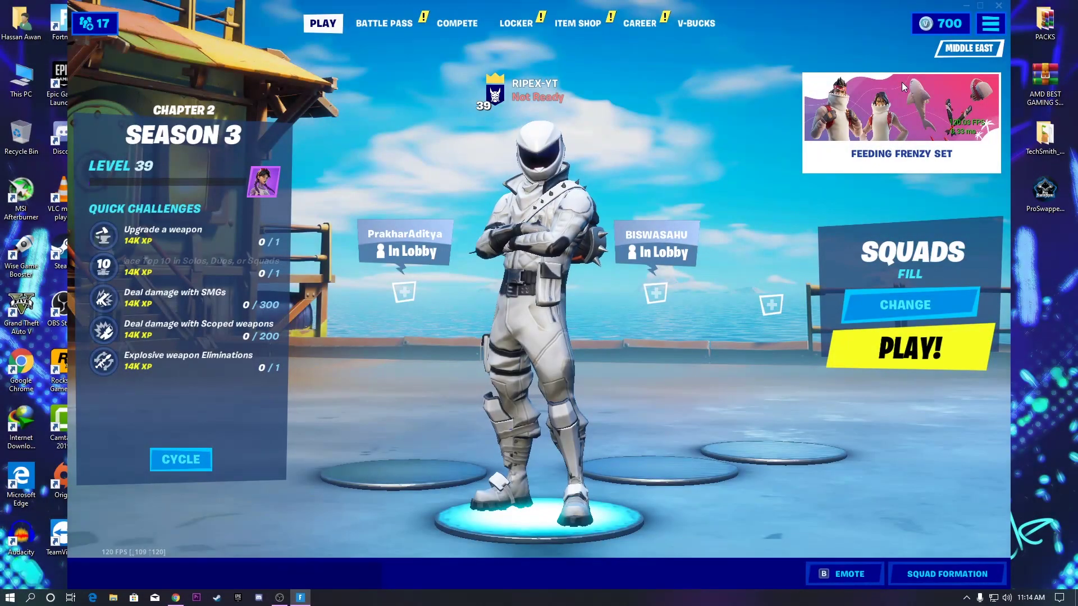
Step: Set Fortnite's Window Mode to Fullscreen in the Video settings
click(987, 23)
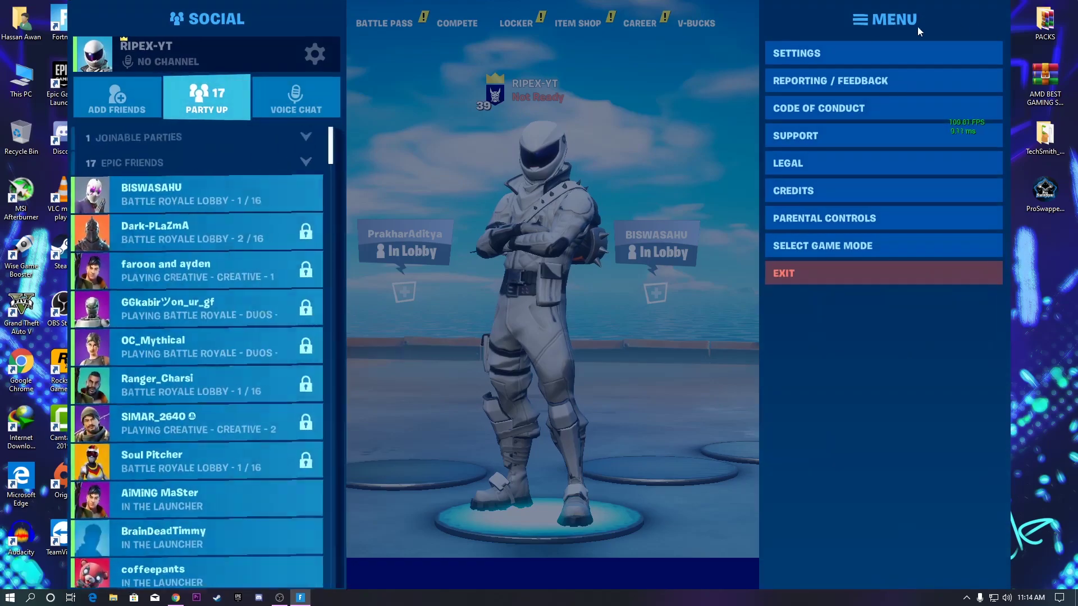
click(812, 45)
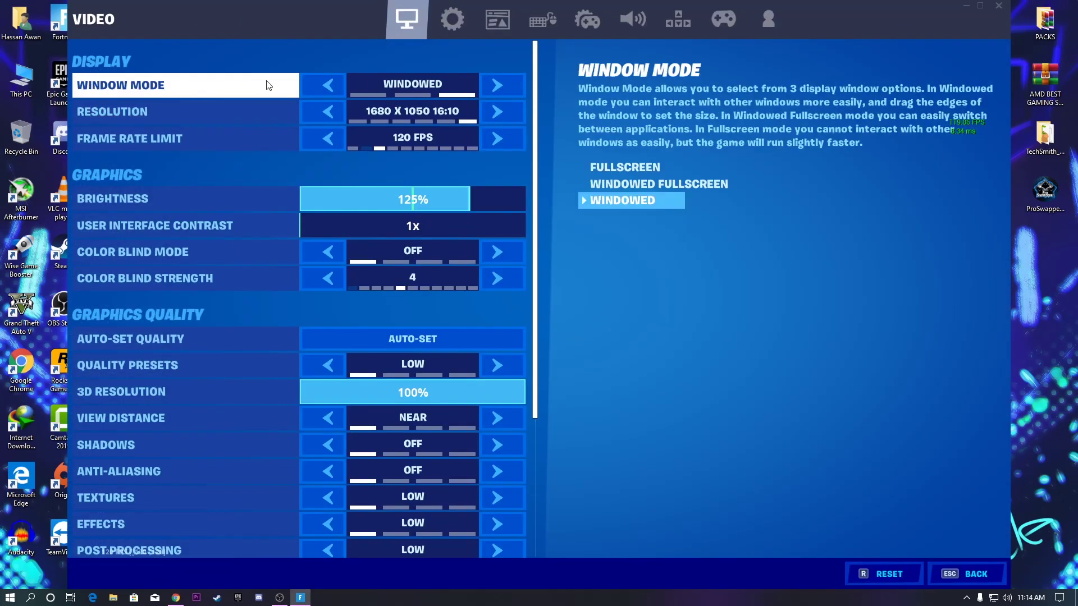
click(328, 85)
click(327, 86)
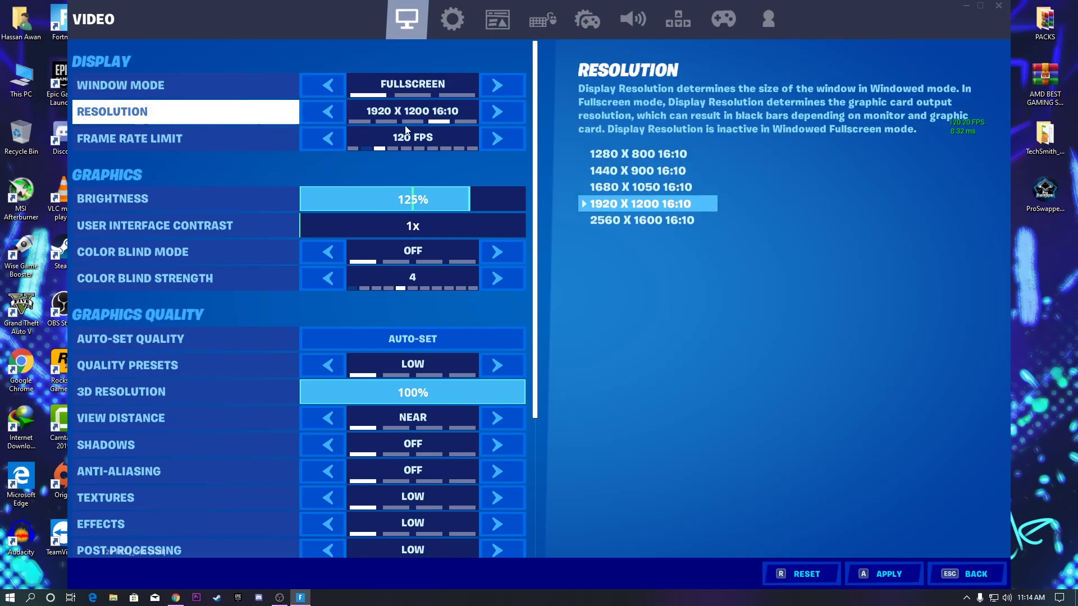
Step: Set the frame rate limit to 144 FPS
click(499, 140)
click(500, 141)
click(318, 141)
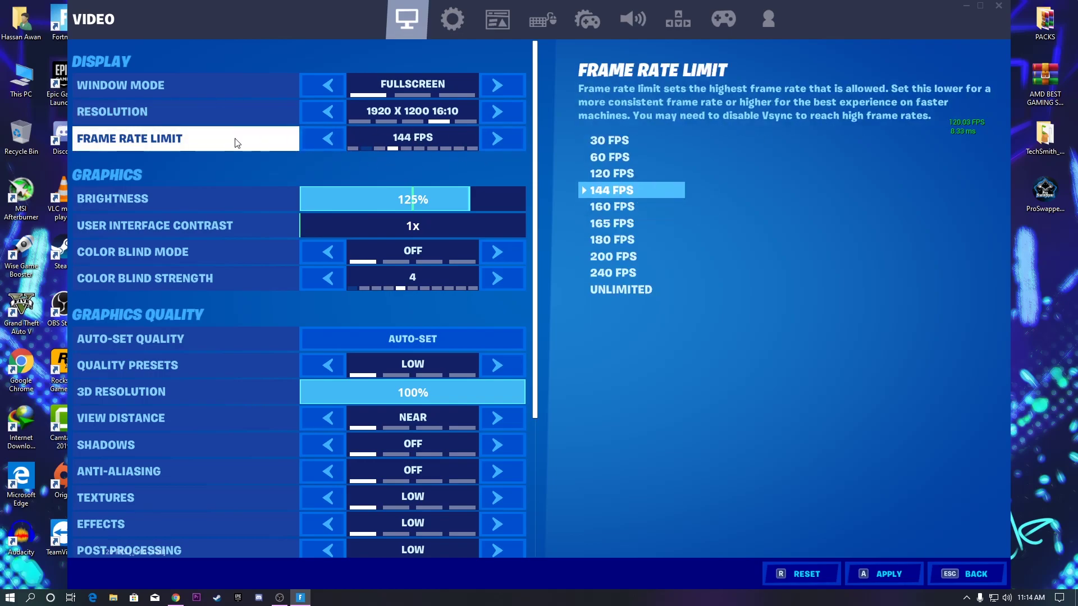
click(338, 140)
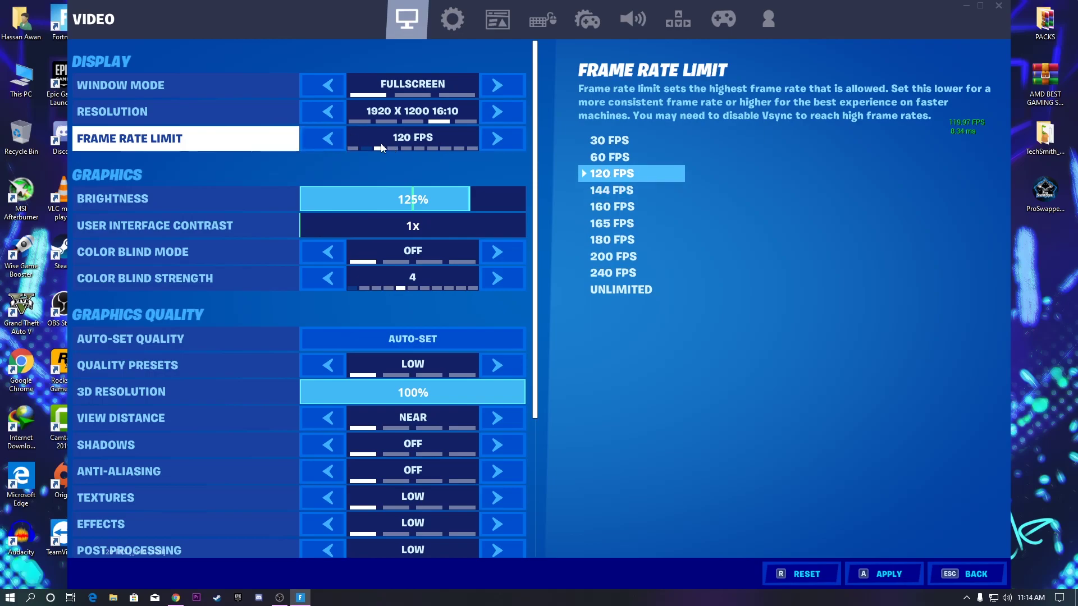
click(409, 142)
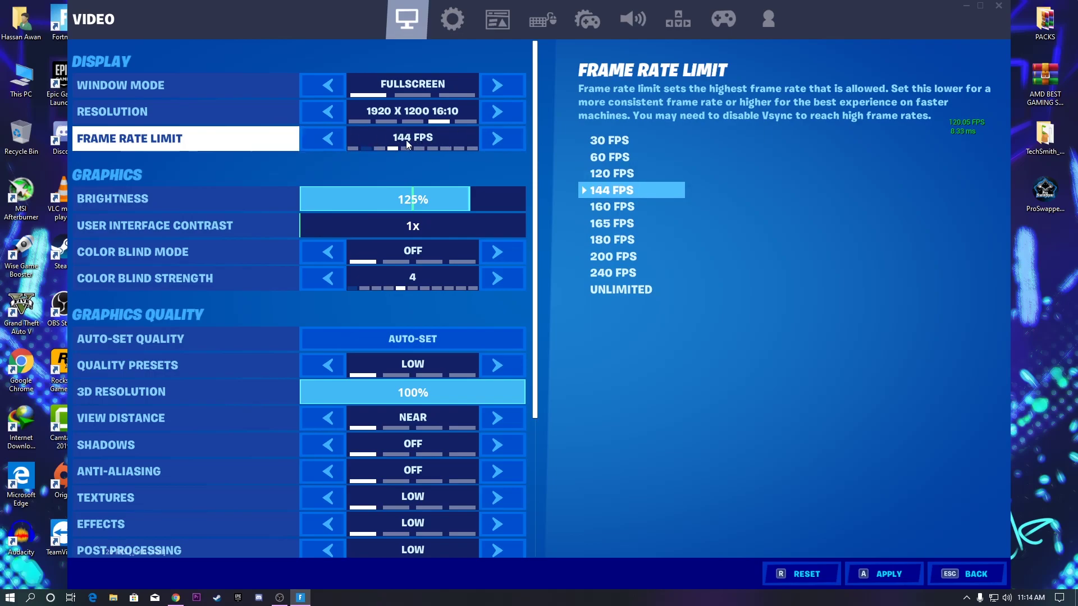
Step: Raise Fortnite's texture quality to EPIC, leaving other graphics low or off, and open Game settings
scroll(416, 169, down, 3)
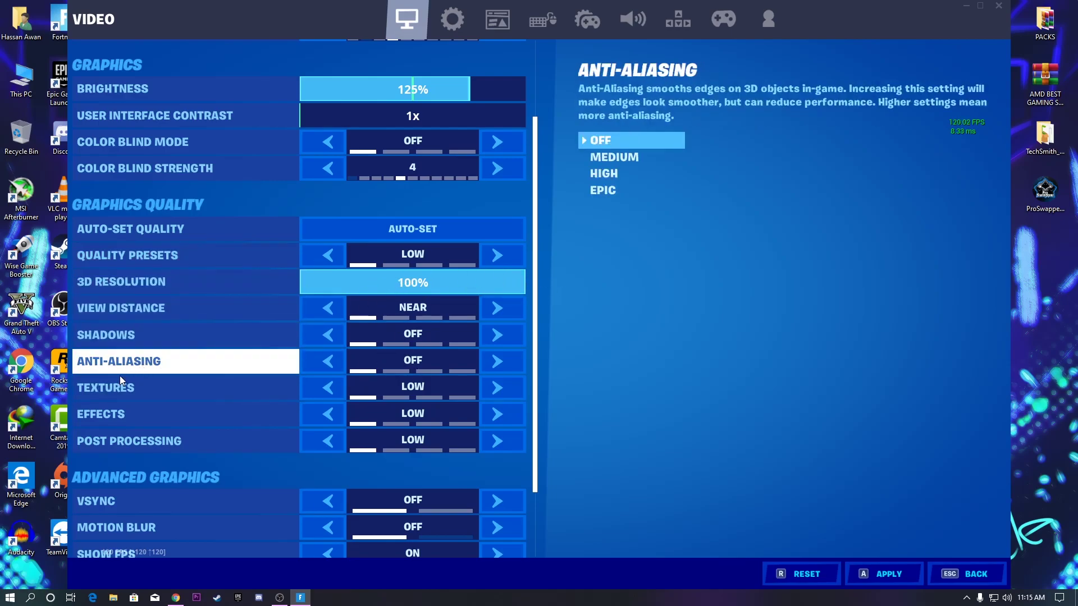
click(481, 386)
click(481, 386)
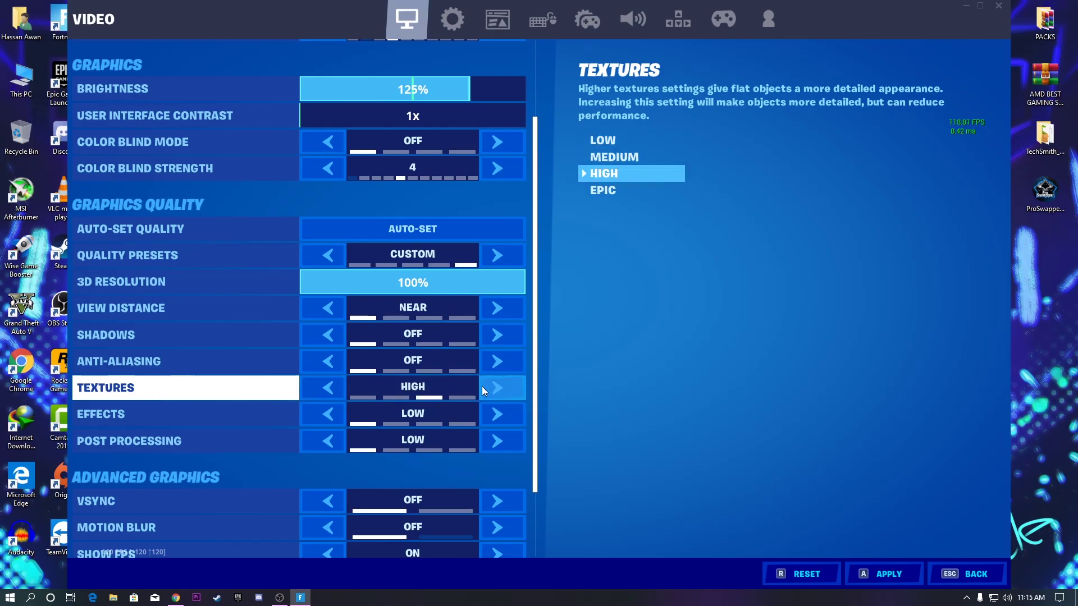
click(482, 386)
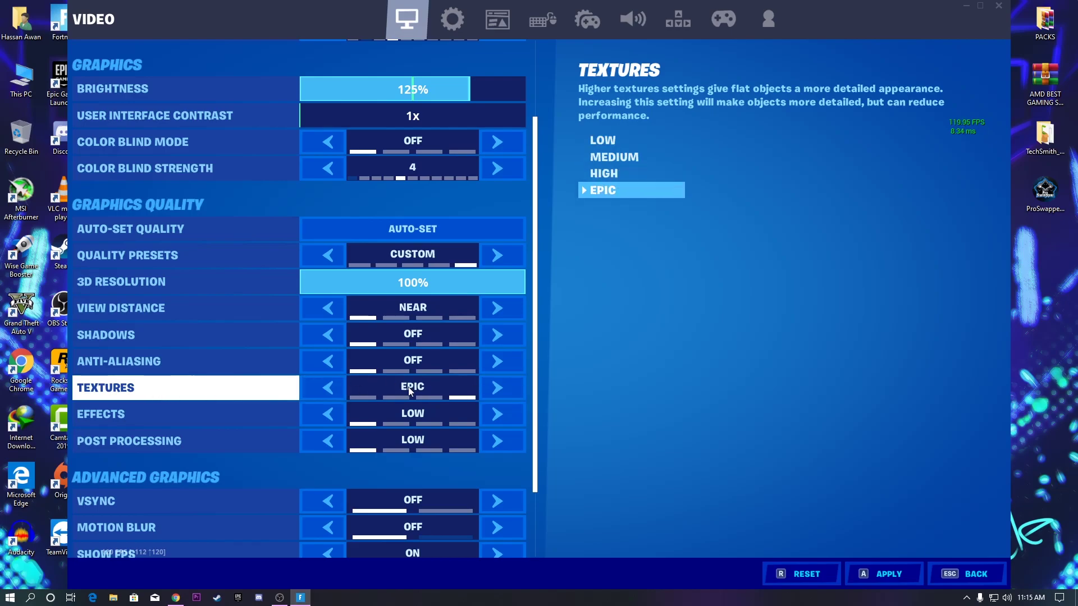
click(318, 395)
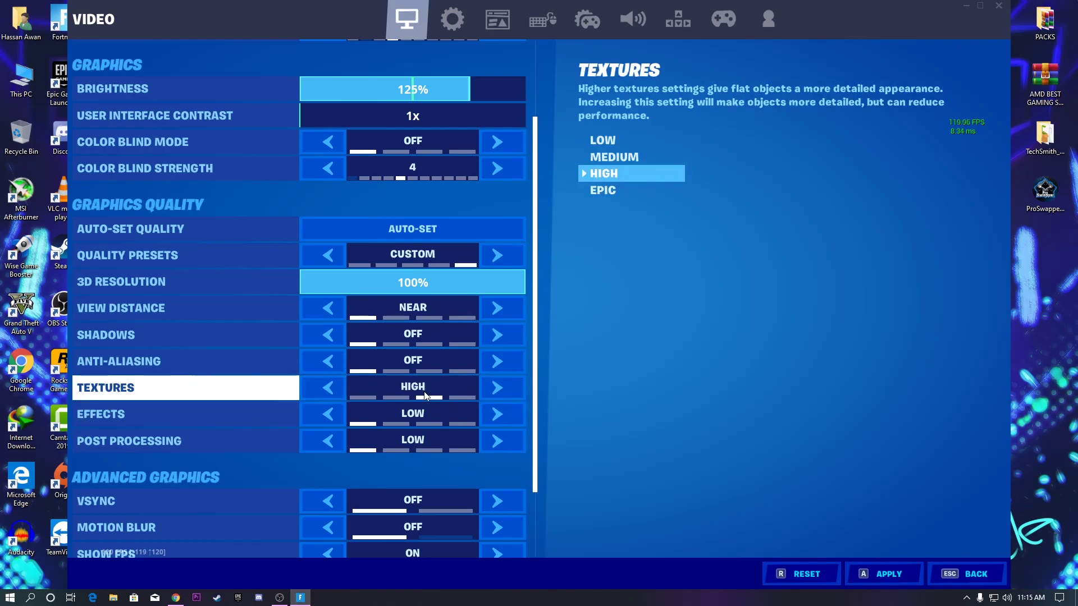
click(503, 393)
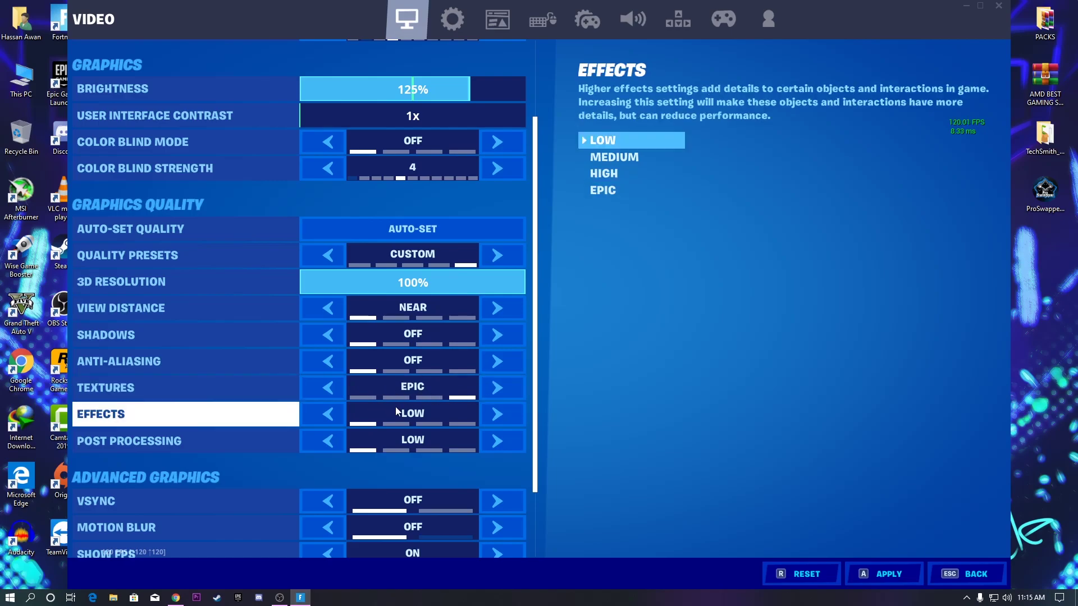
scroll(410, 401, down, 3)
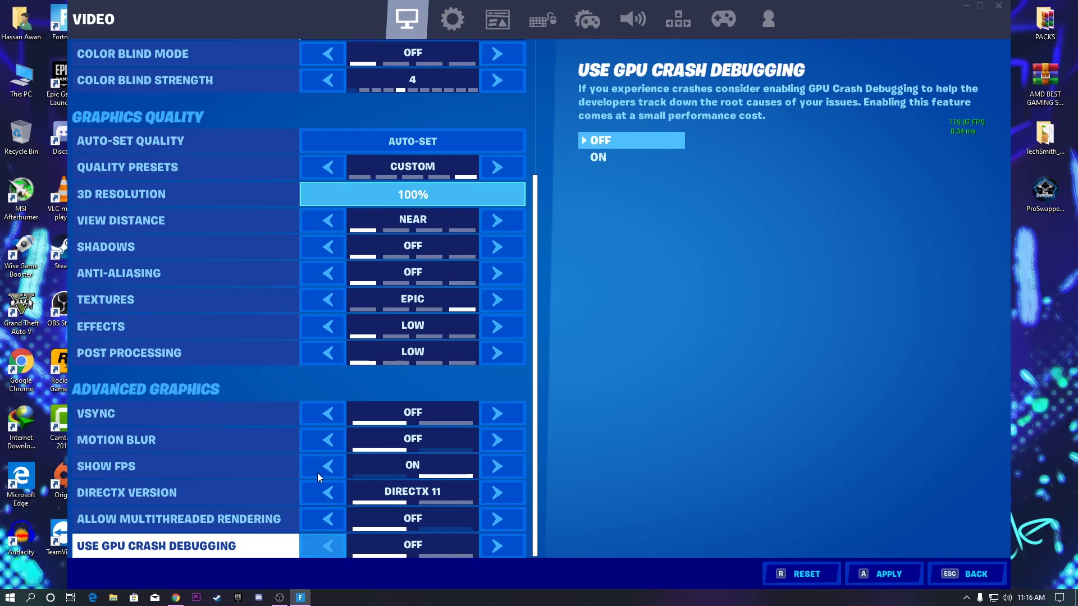
click(460, 13)
scroll(404, 447, down, 6)
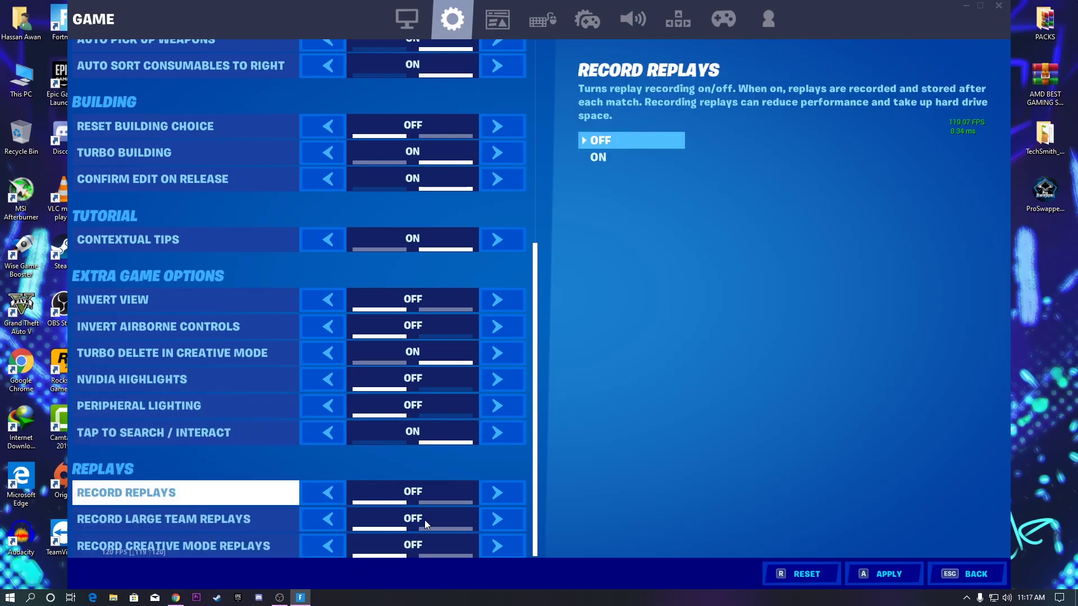
Step: Open Task Manager and locate Fortnite's process in the Details list
right_click(421, 601)
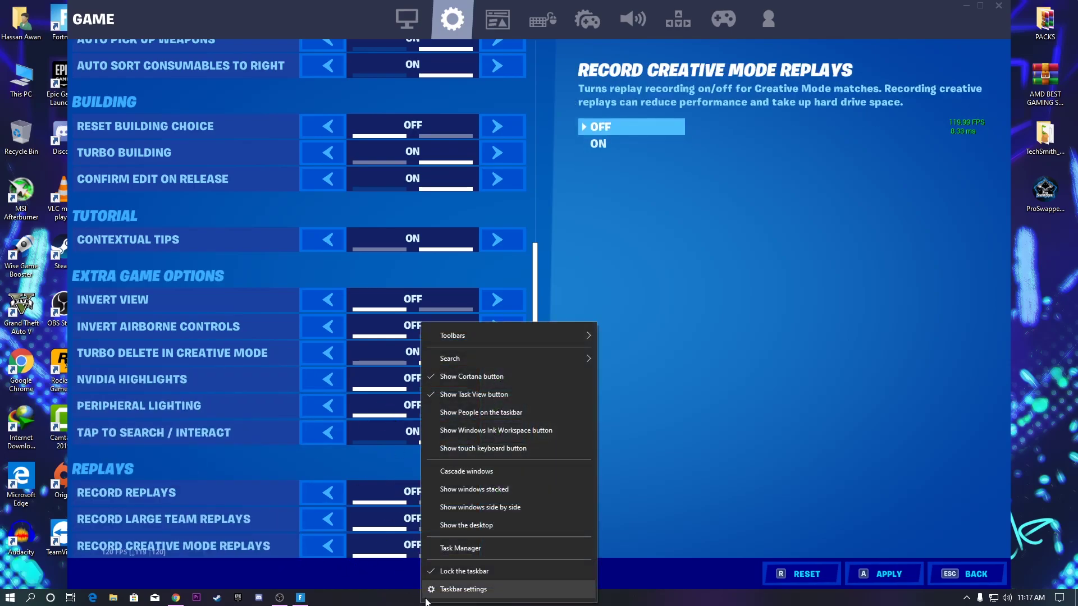
click(446, 547)
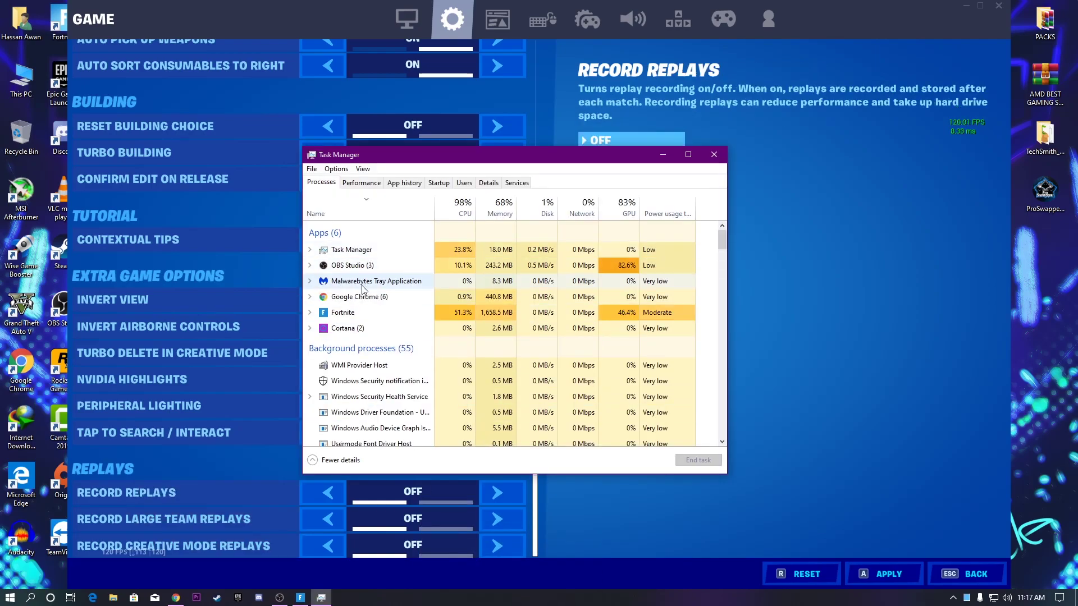
right_click(335, 313)
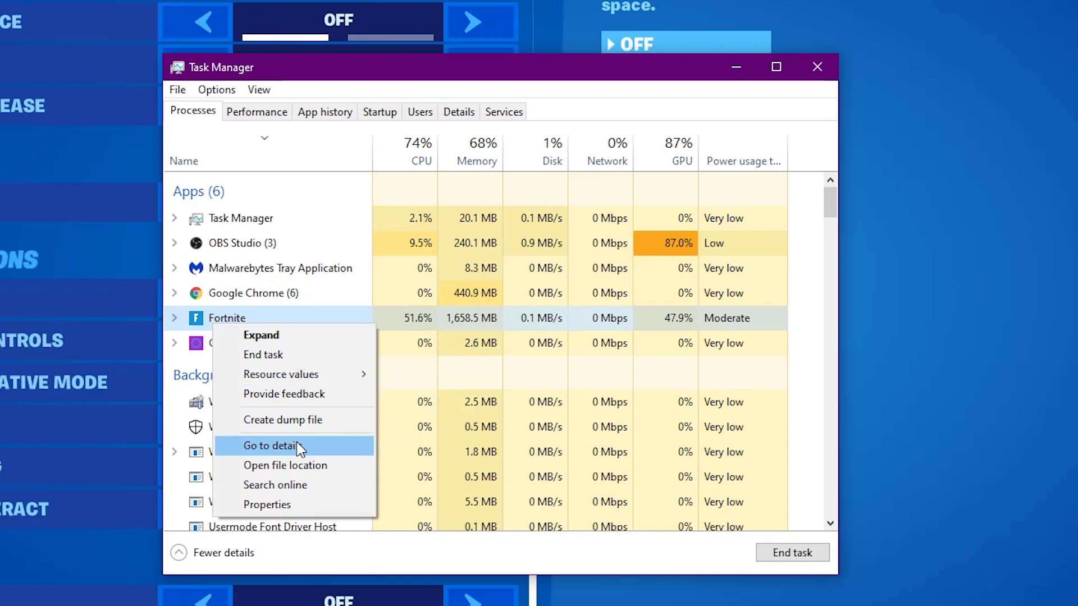
click(299, 445)
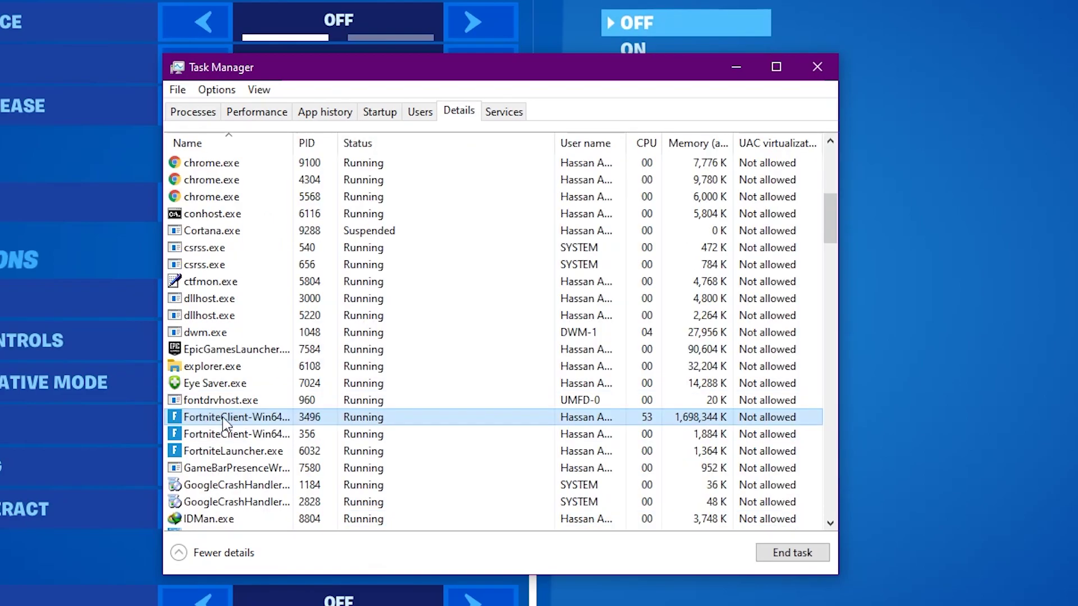
Step: Set FortniteClient-Win64-Shipping.exe to High priority and close Task Manager
right_click(257, 417)
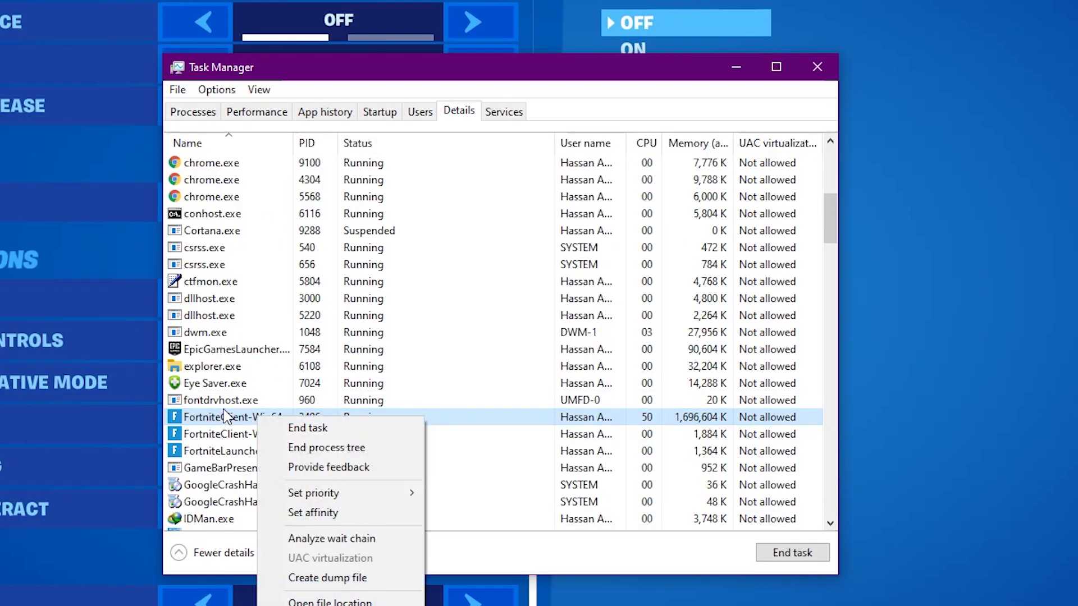
mouse_move(338, 498)
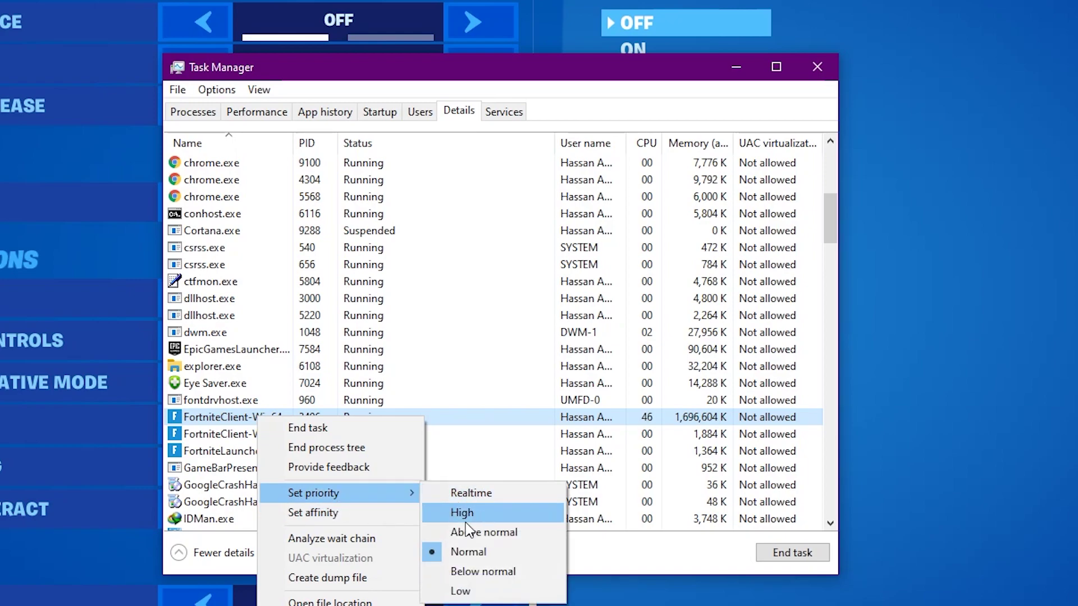
click(444, 513)
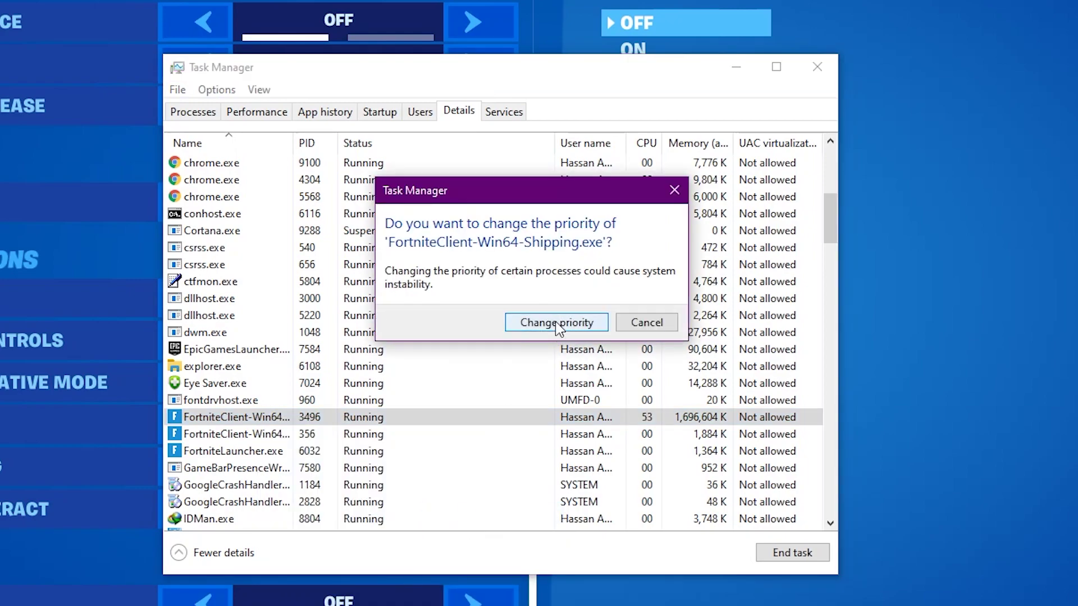
click(573, 323)
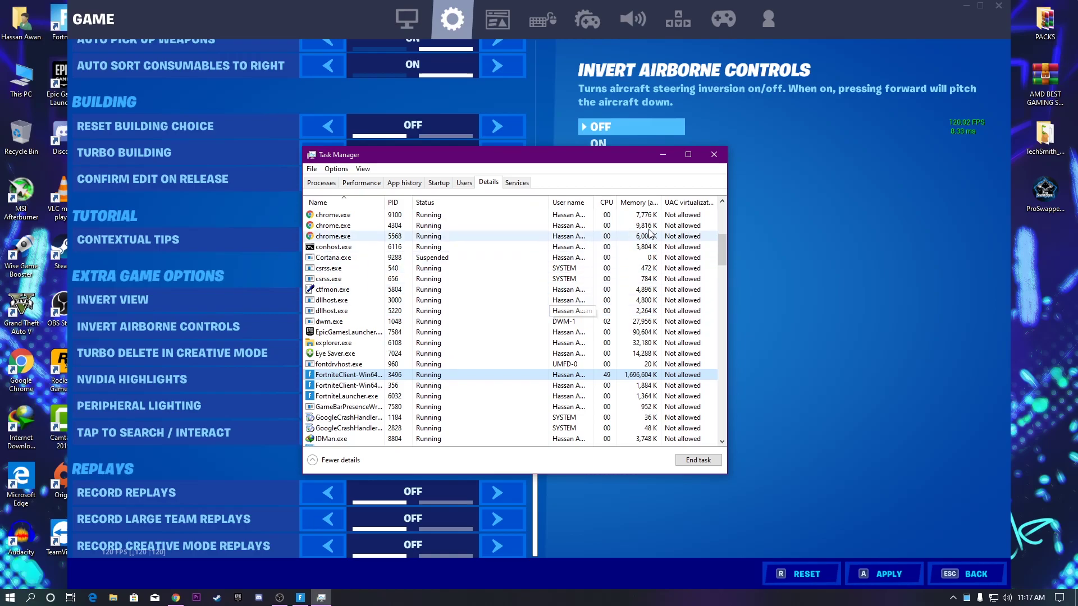
click(715, 155)
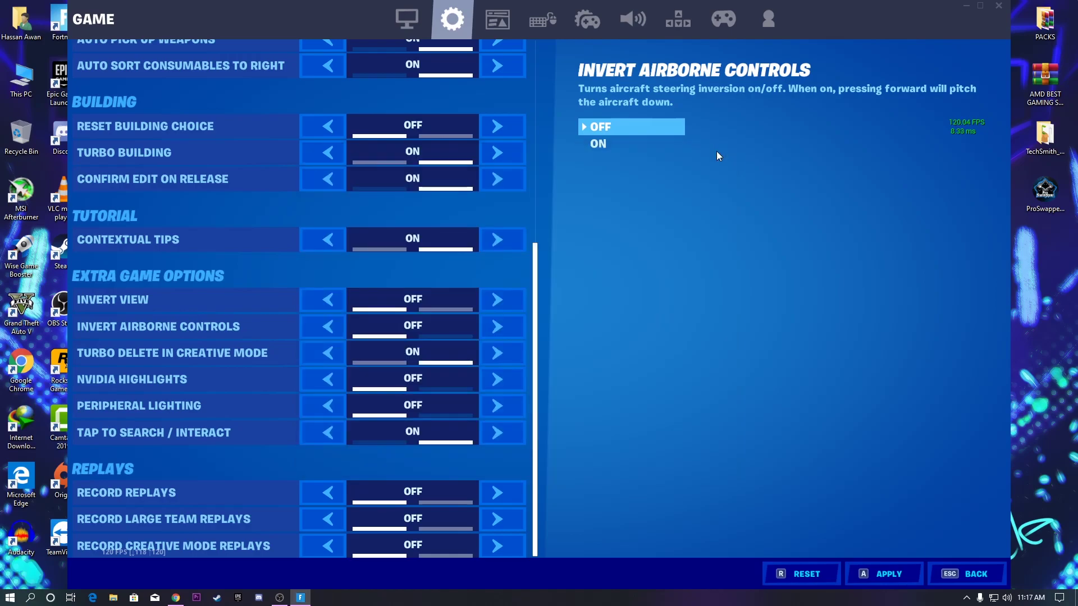